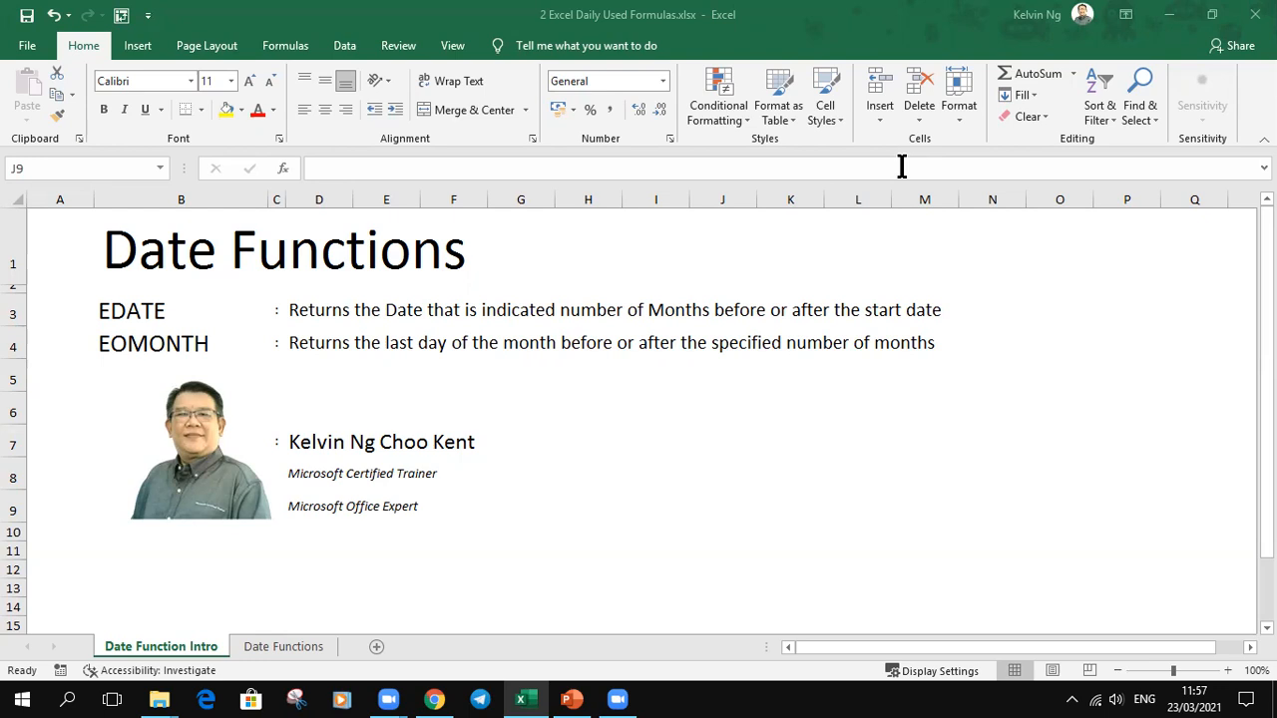
On the Date Functions sheet, calculate the same-date-next-month payment due date in D16 with =EDATE(C16,1)
click(279, 649)
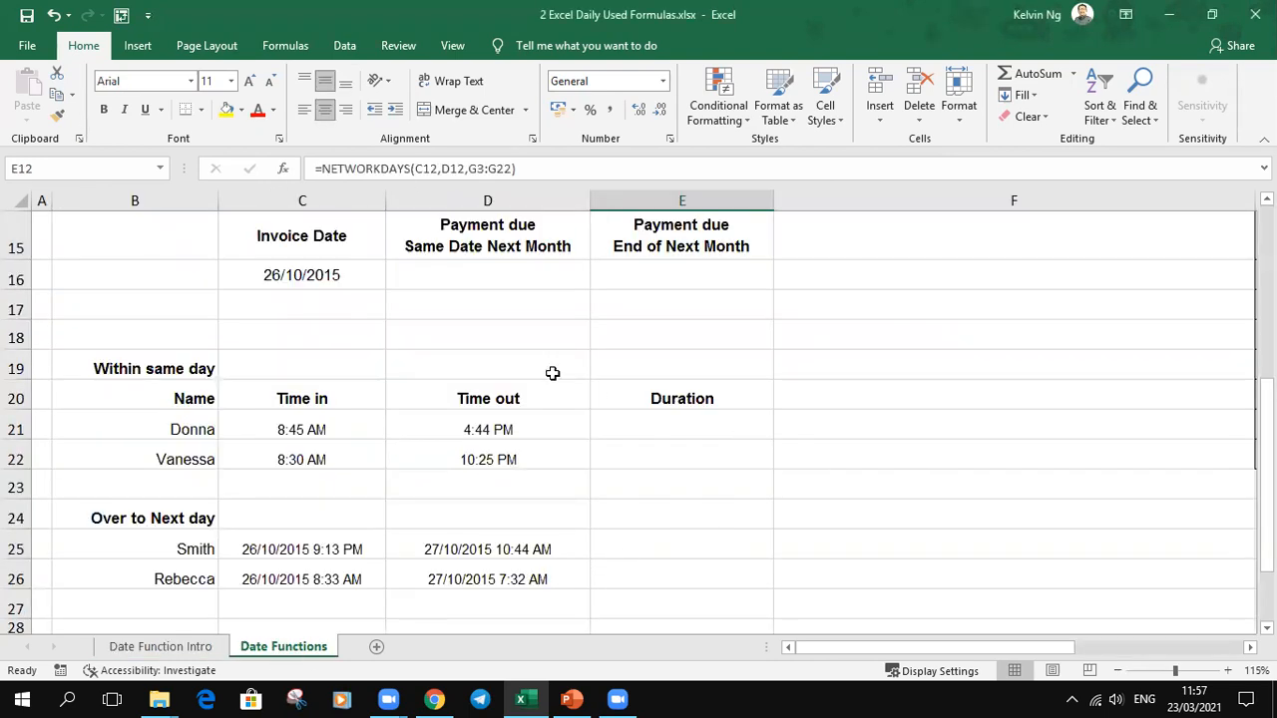
drag(351, 245, 350, 273)
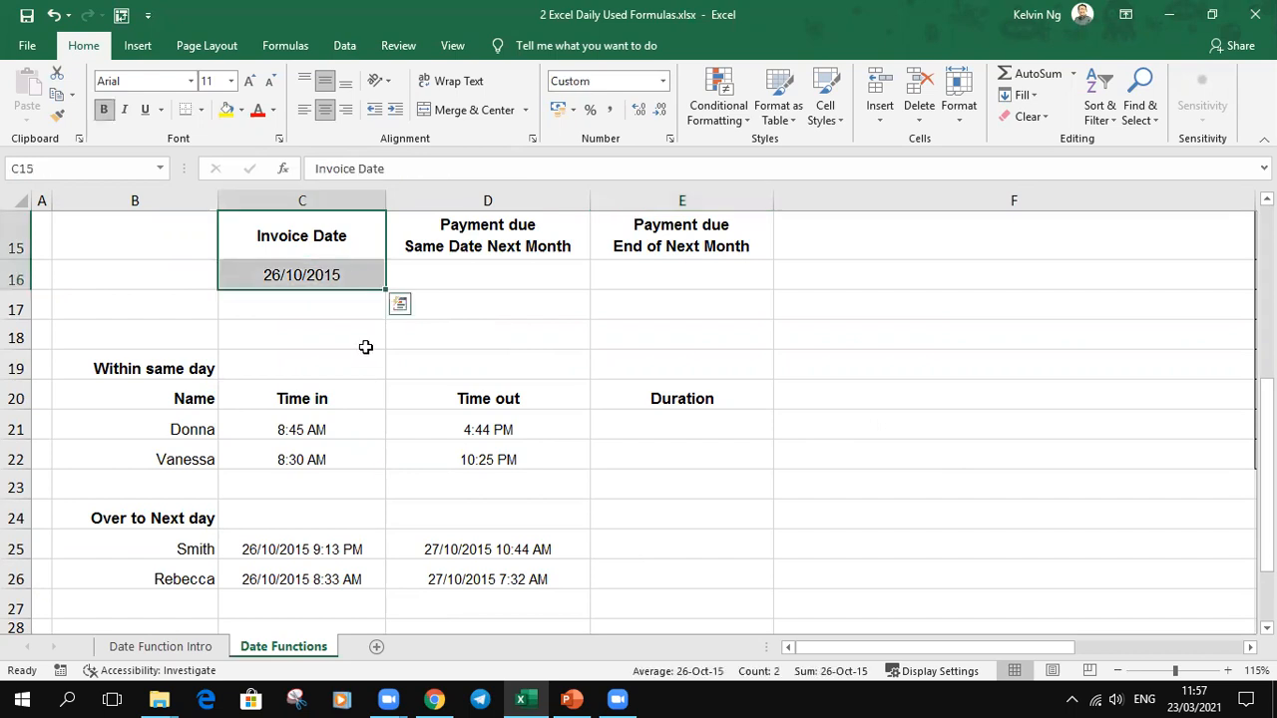
click(321, 277)
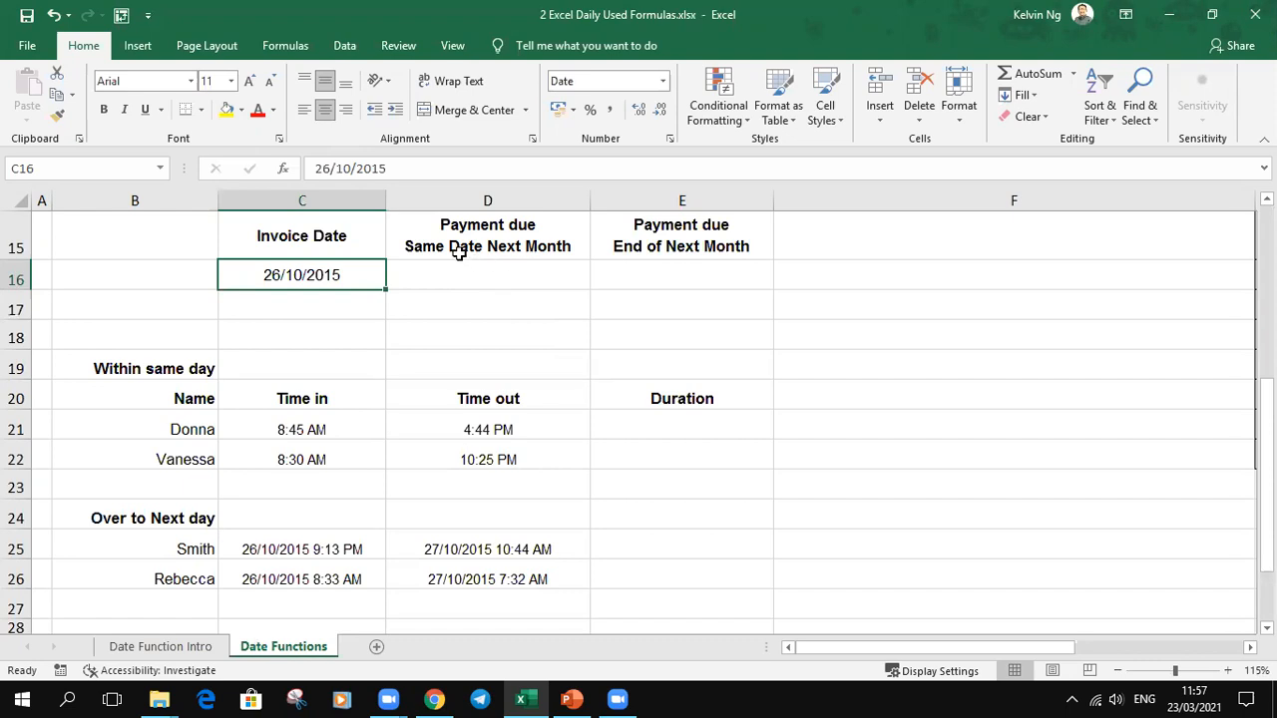
click(522, 275)
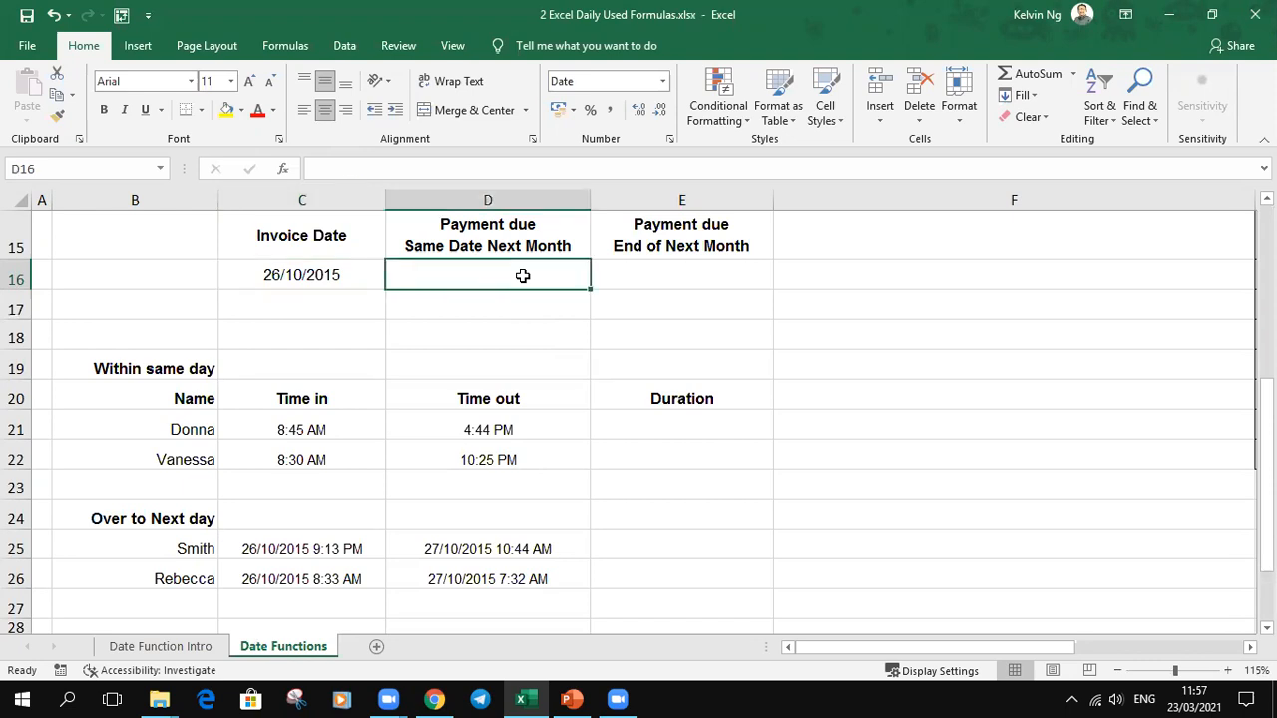
text(=edat)
key(Tab)
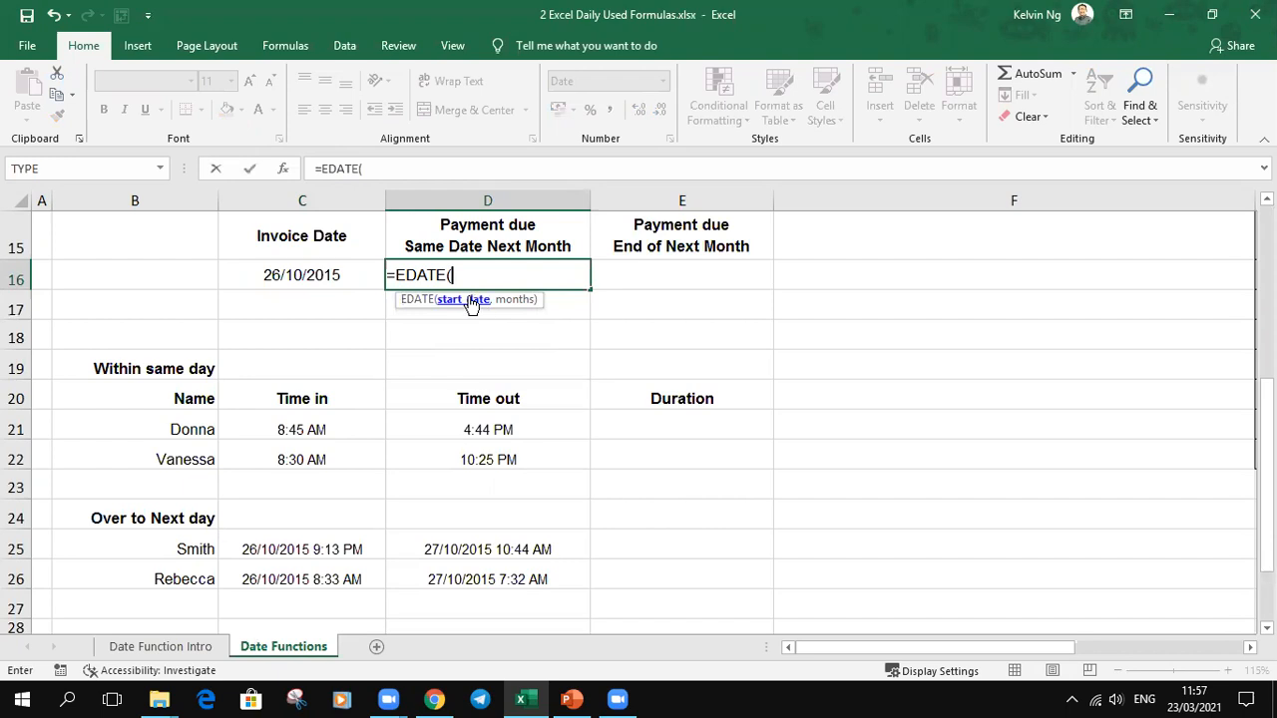
click(332, 280)
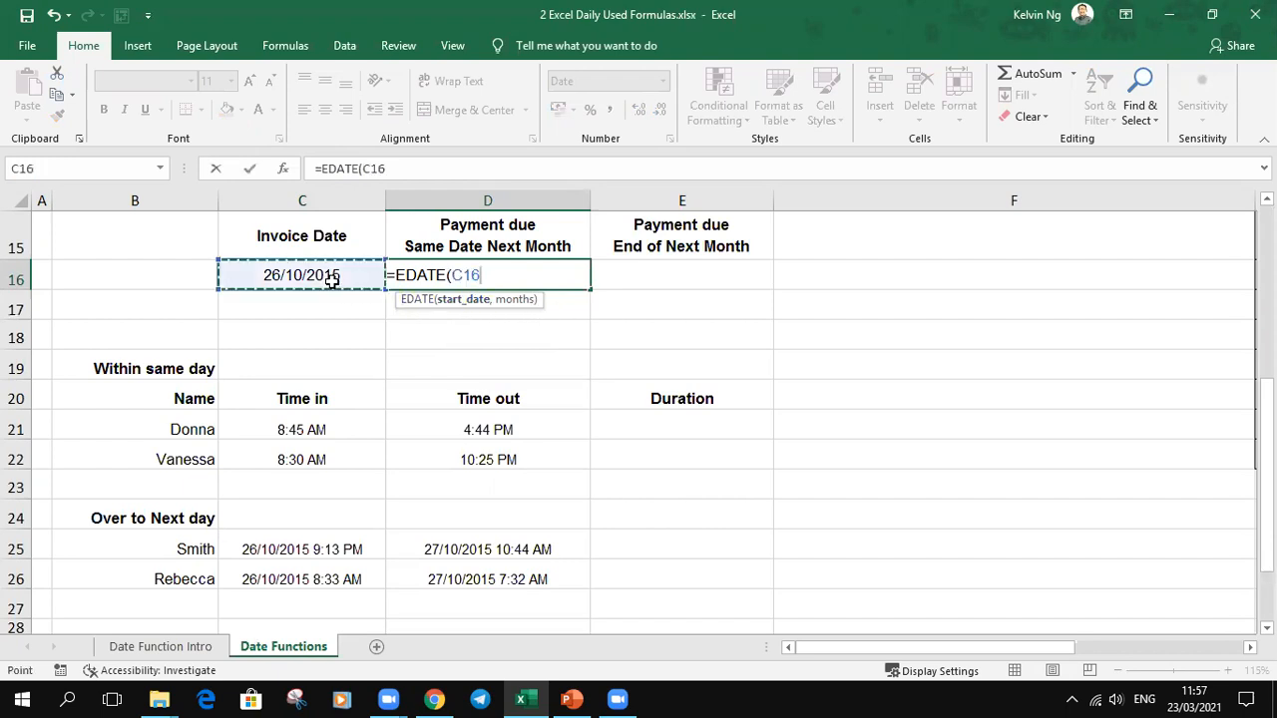
text(,)
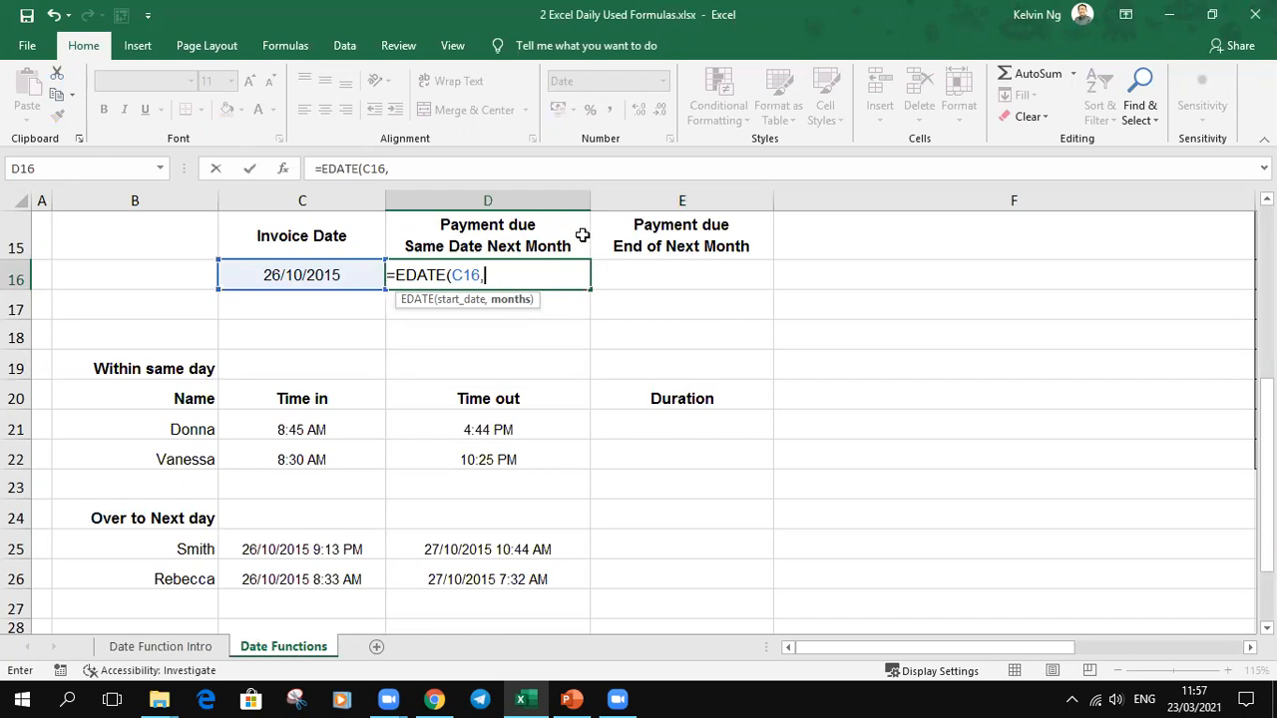
text(1)
key(Return)
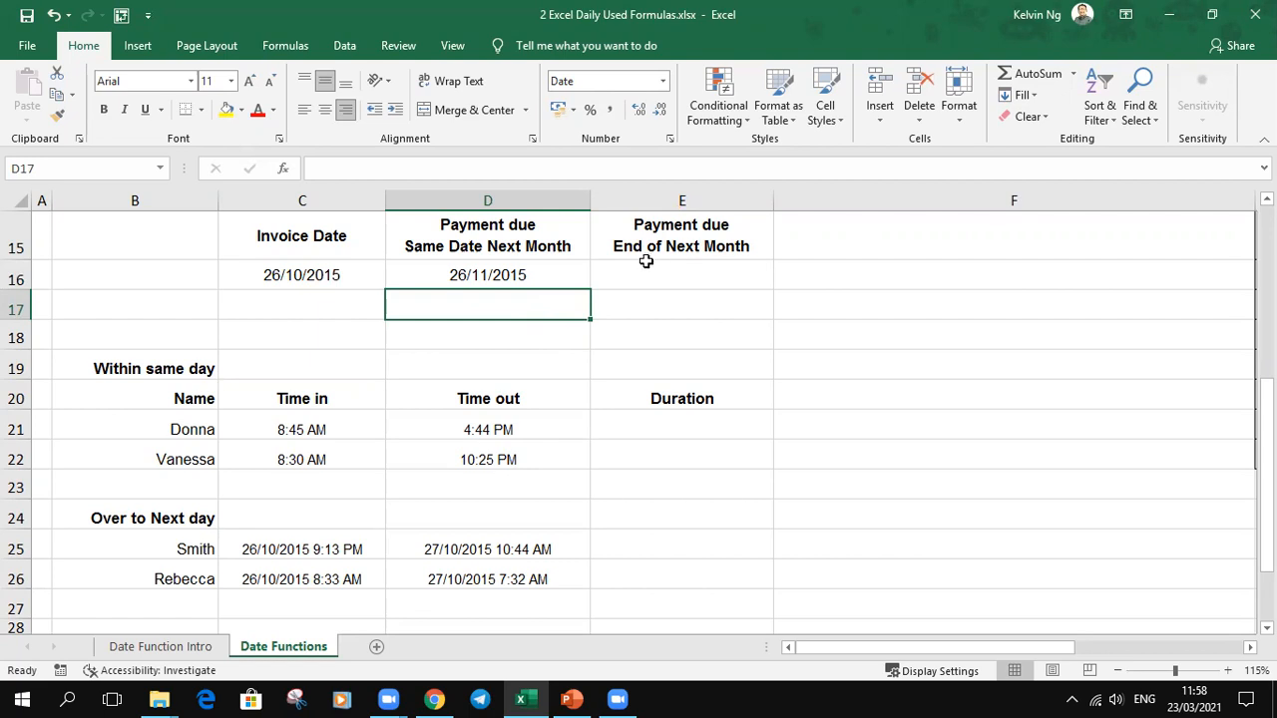
Calculate the end-of-next-month payment due date in E16 with =EOMONTH(C16,1)
click(700, 276)
text(=eom)
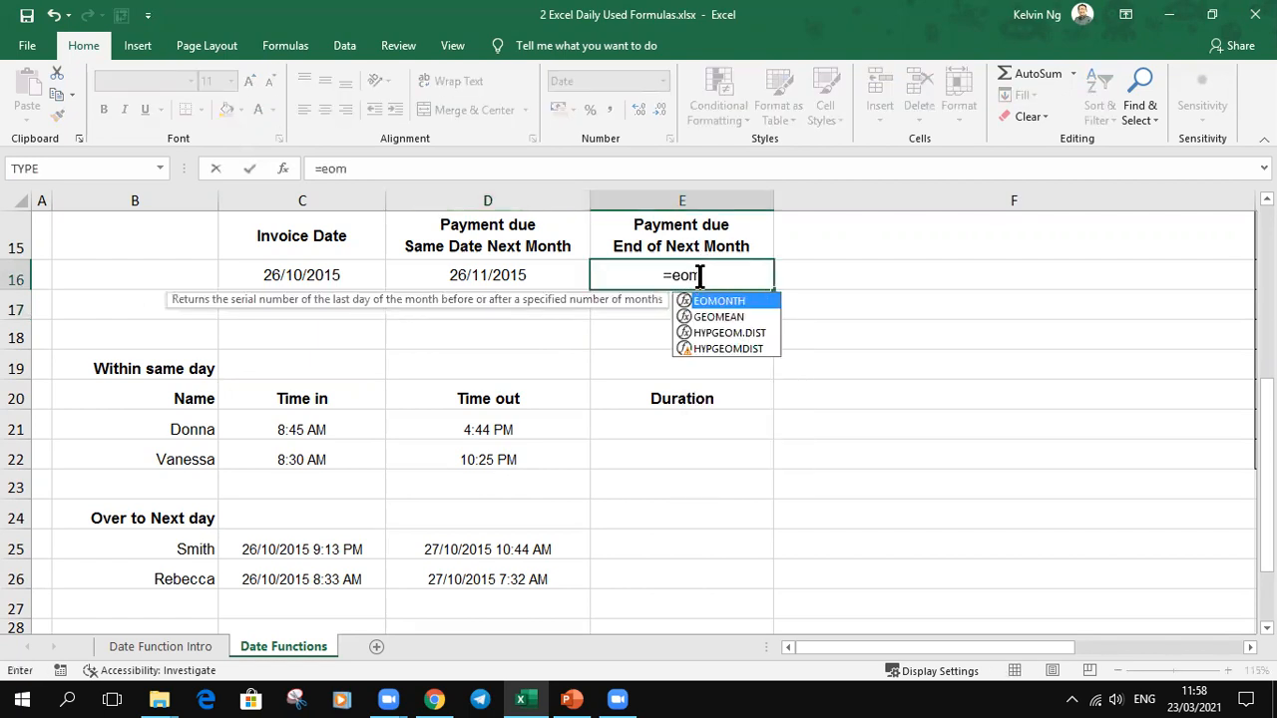
key(Tab)
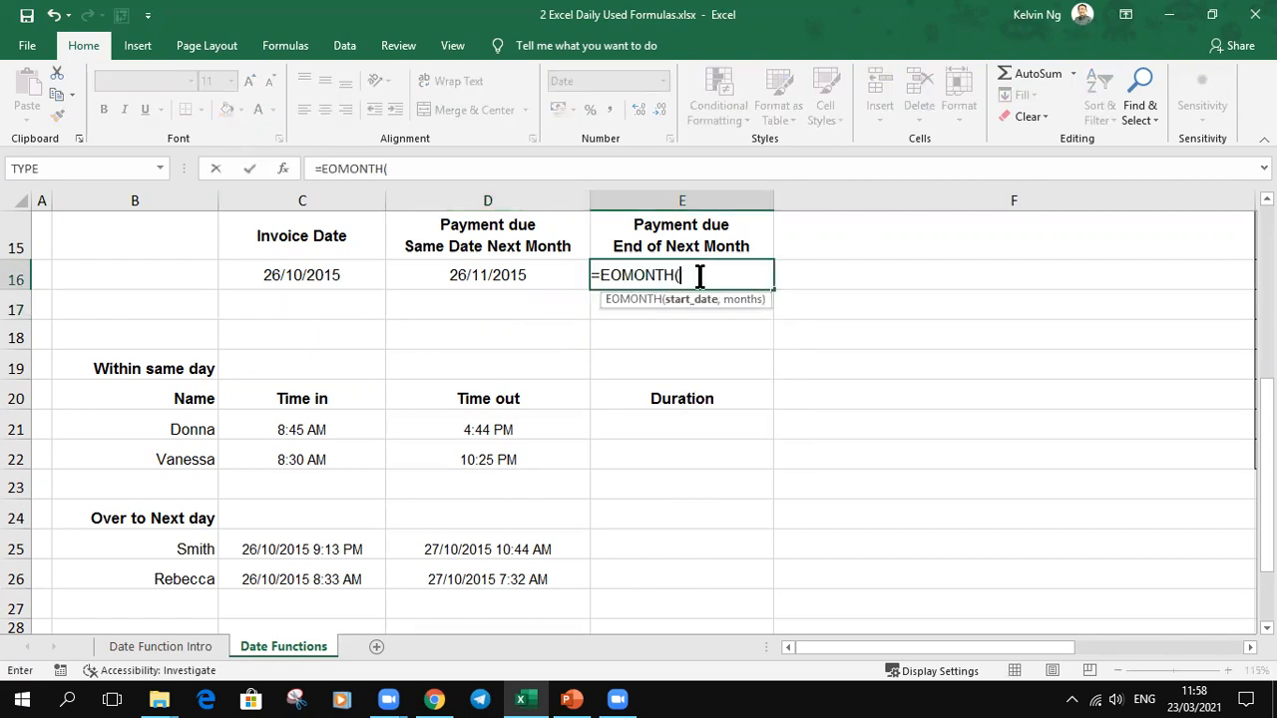
click(312, 278)
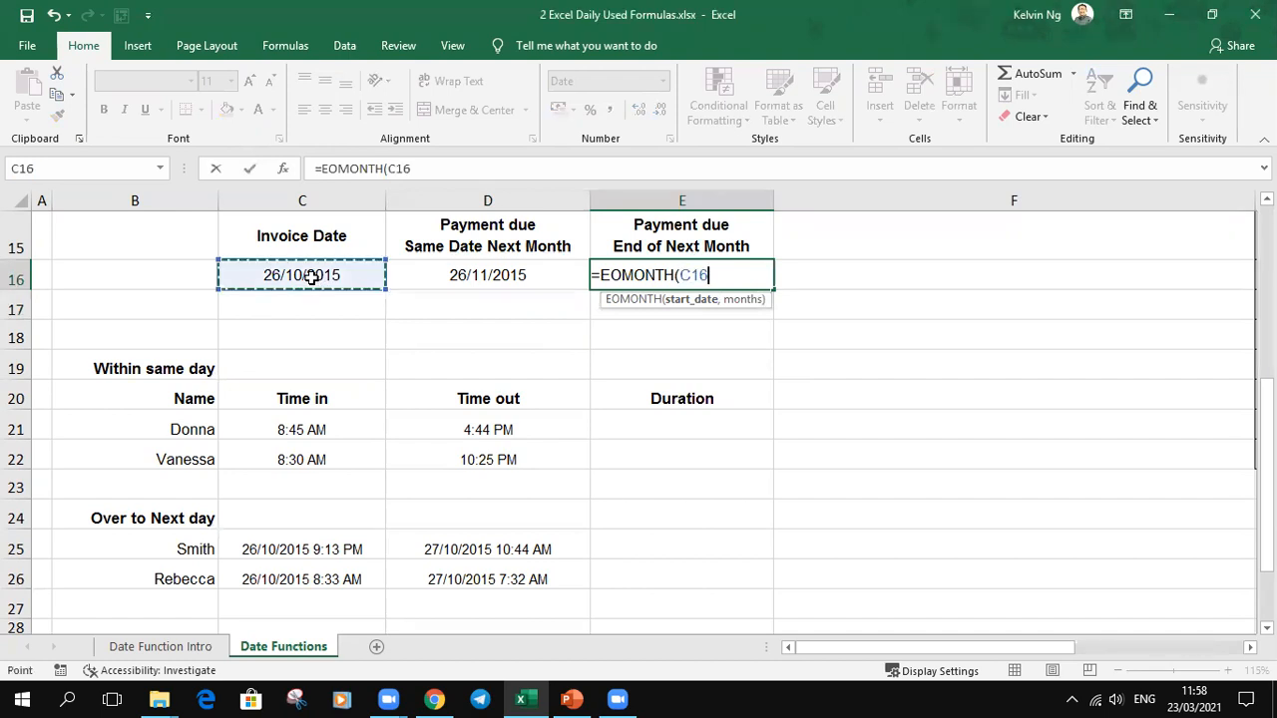
text(,1)
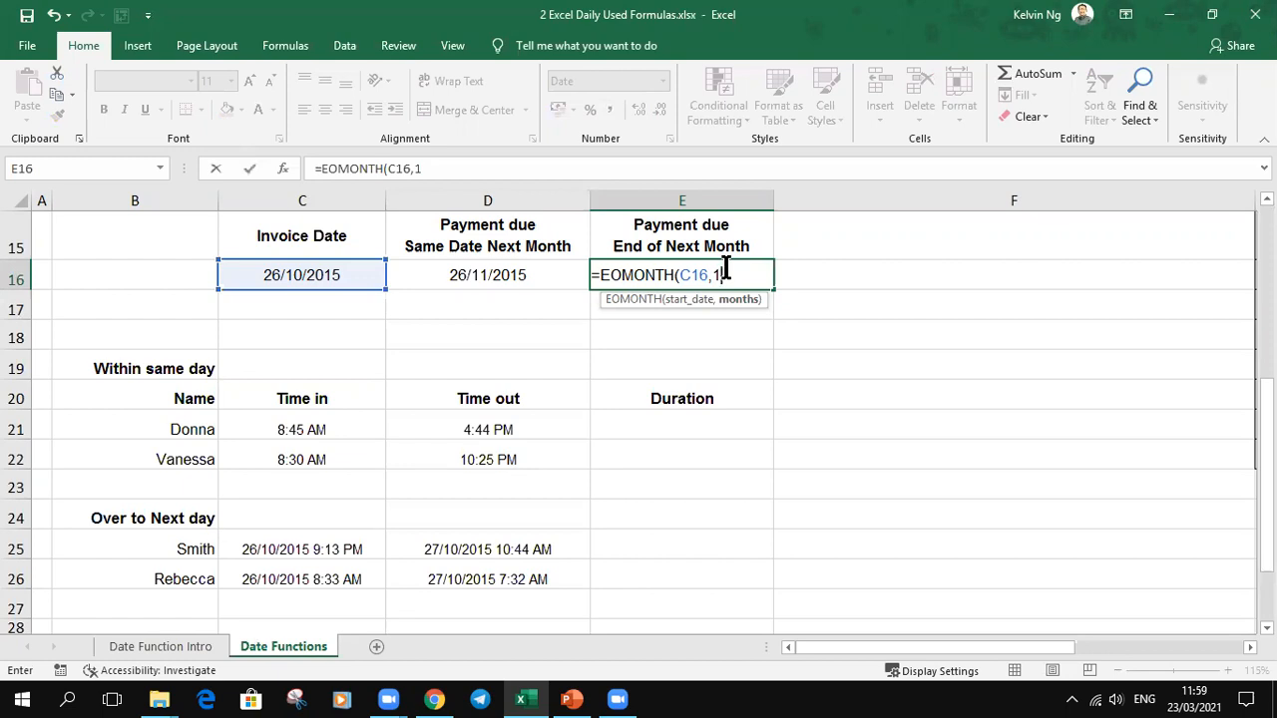
text())
key(Return)
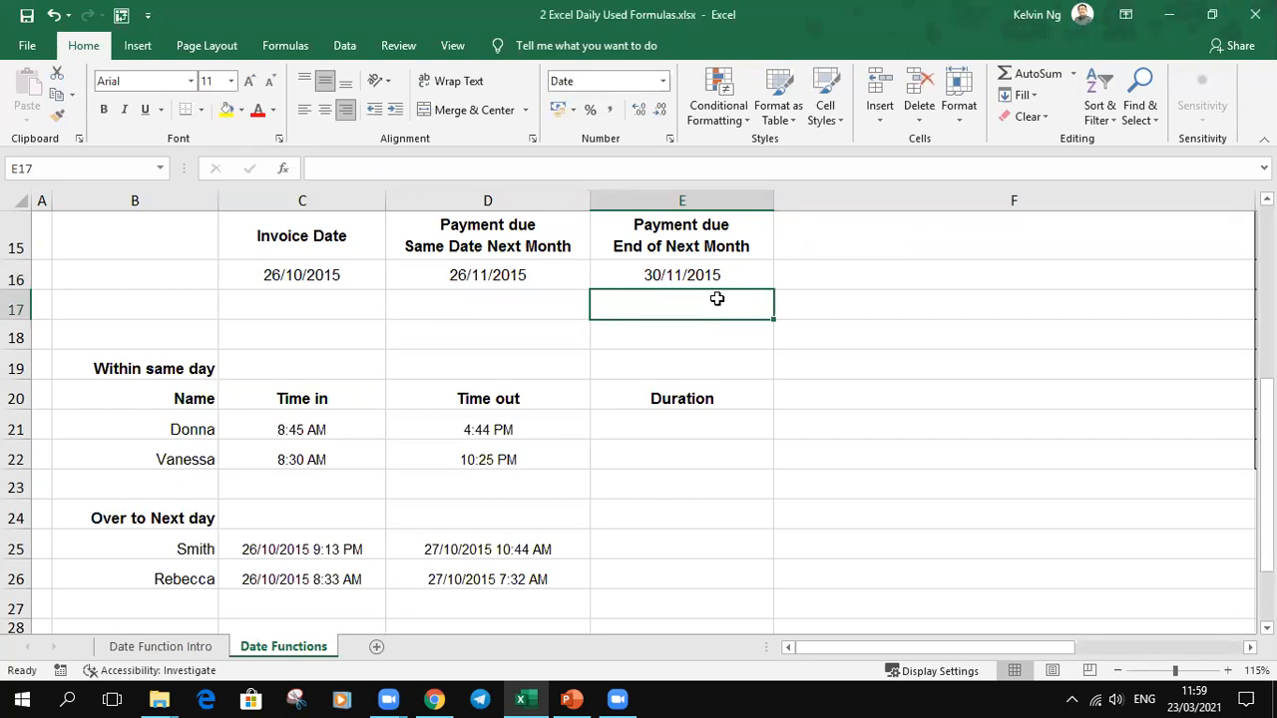
Calculate the first same-day duration in E21 by subtracting time in from time out with =D21-C21
scroll(899, 435, down, 1)
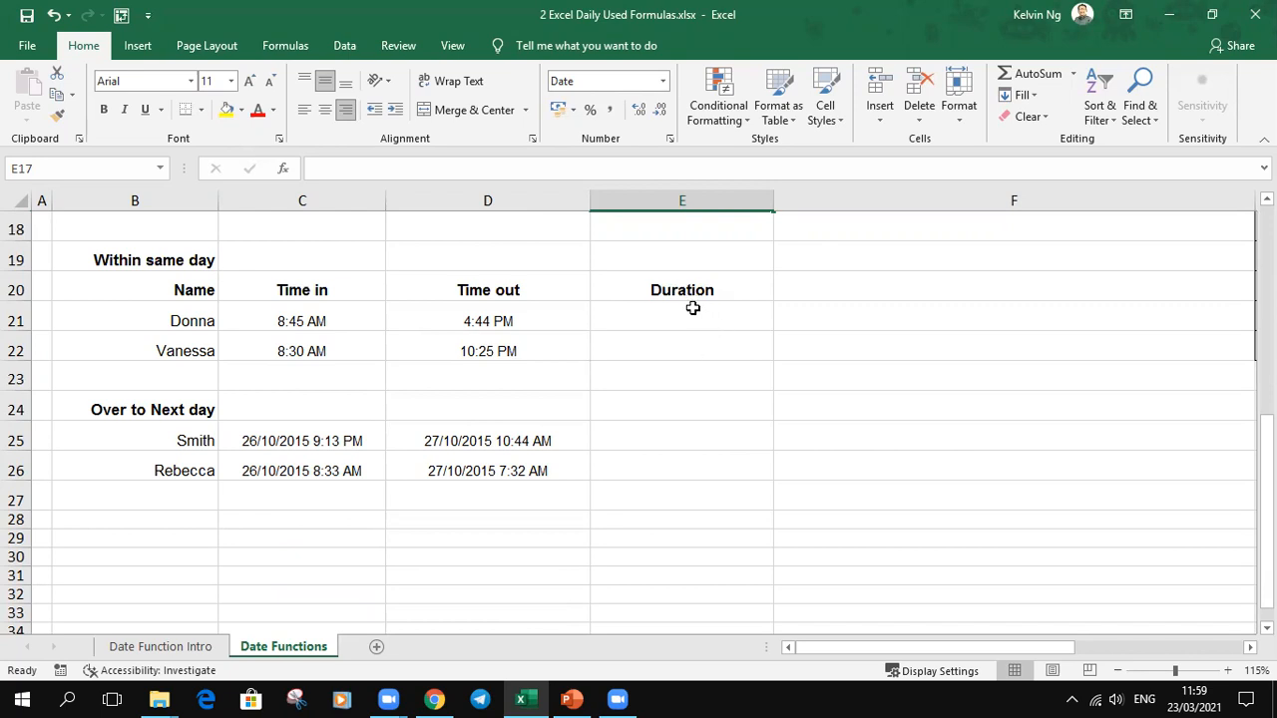
click(135, 271)
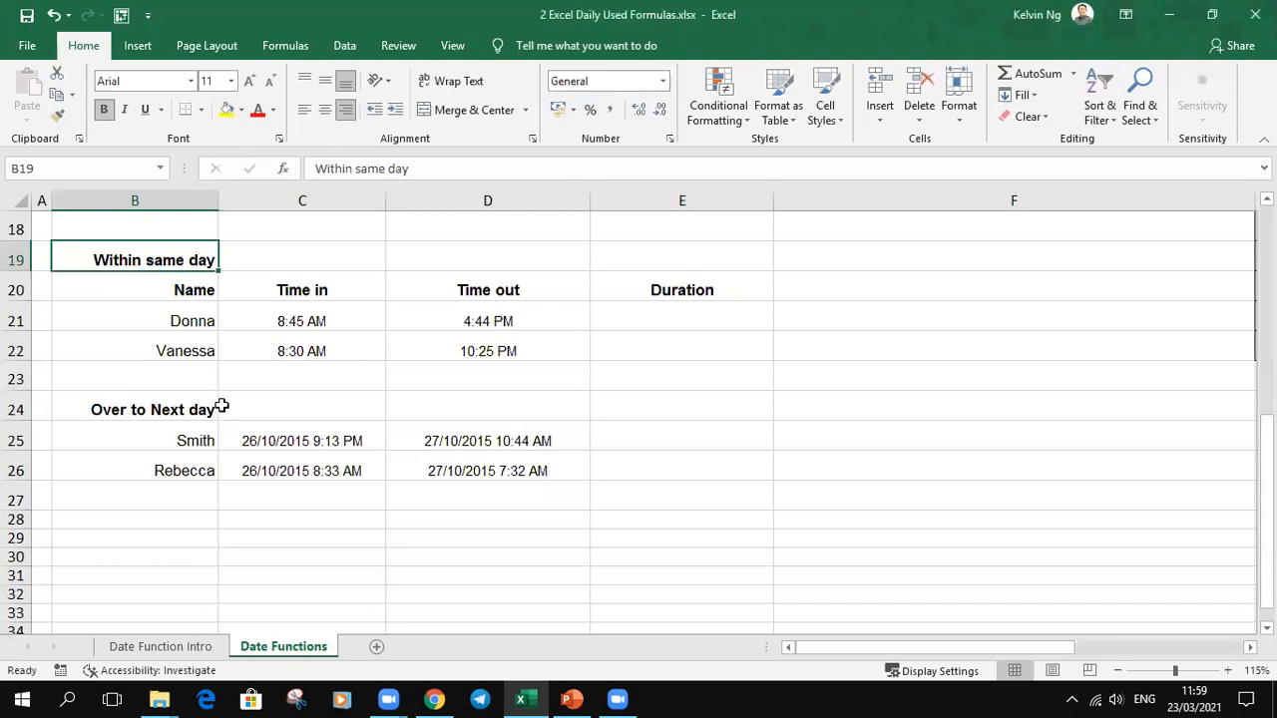
drag(360, 315, 527, 334)
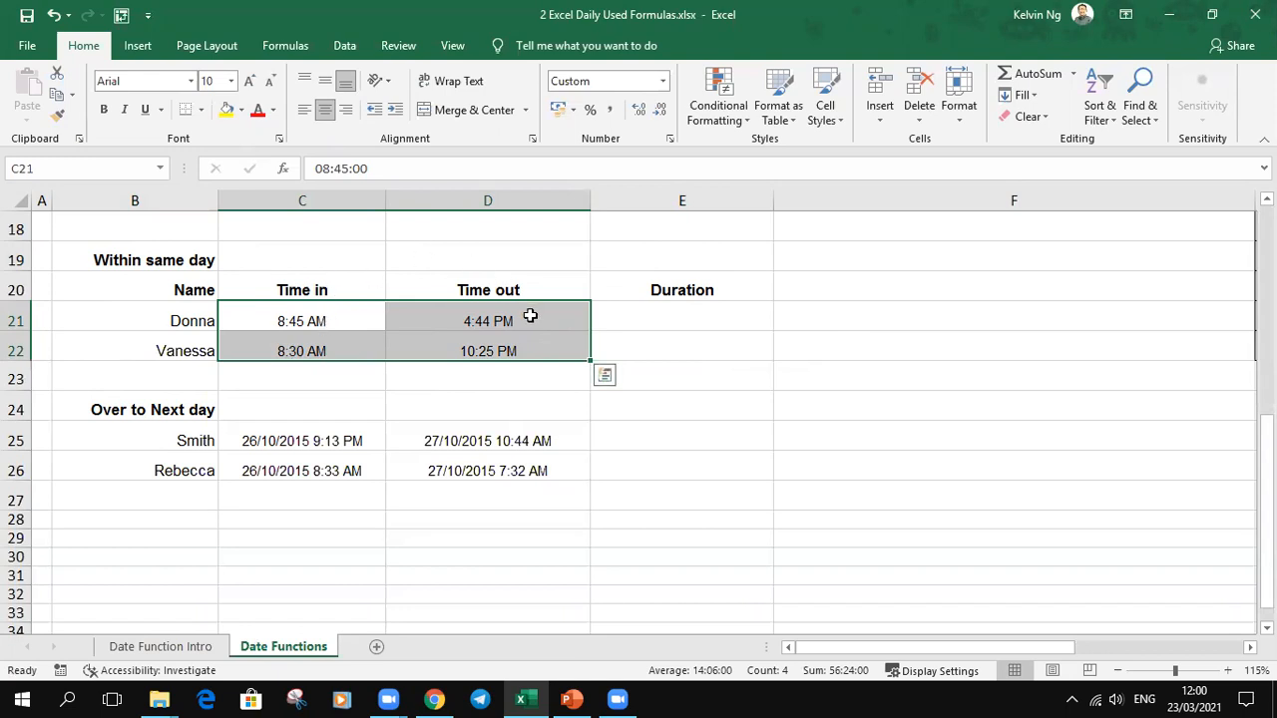
click(530, 315)
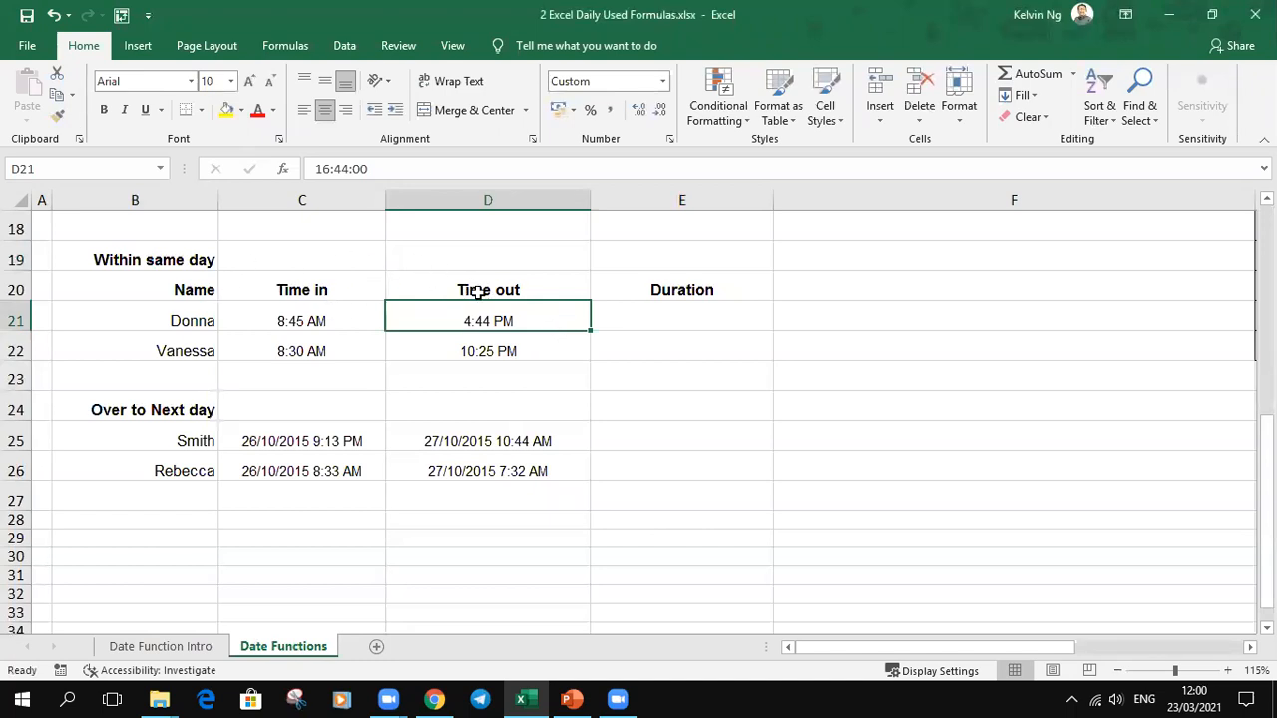
click(189, 440)
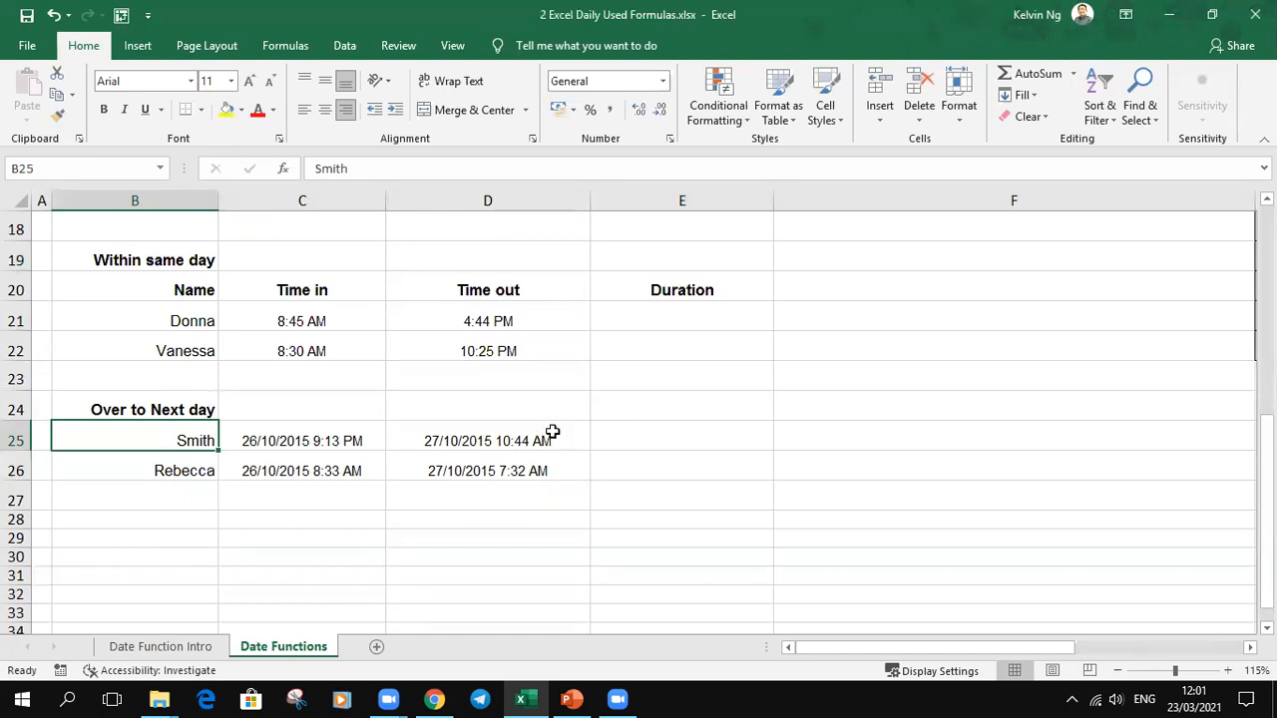
click(726, 320)
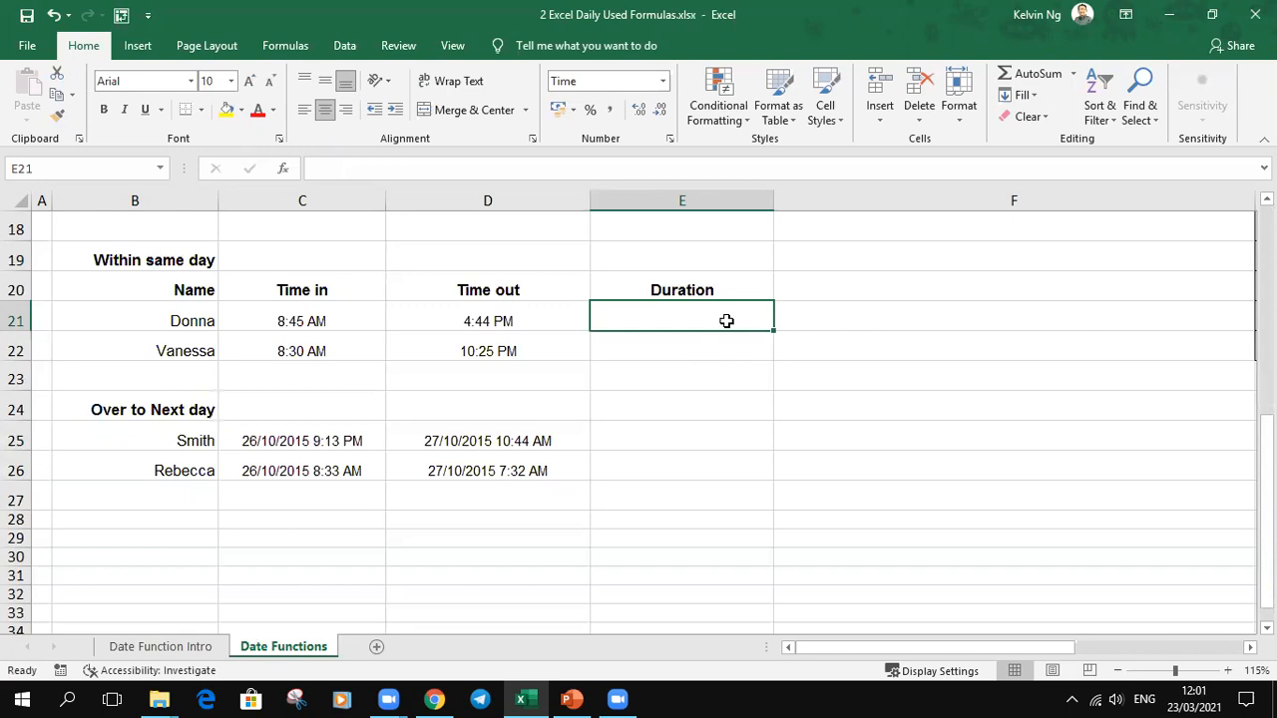
text(=)
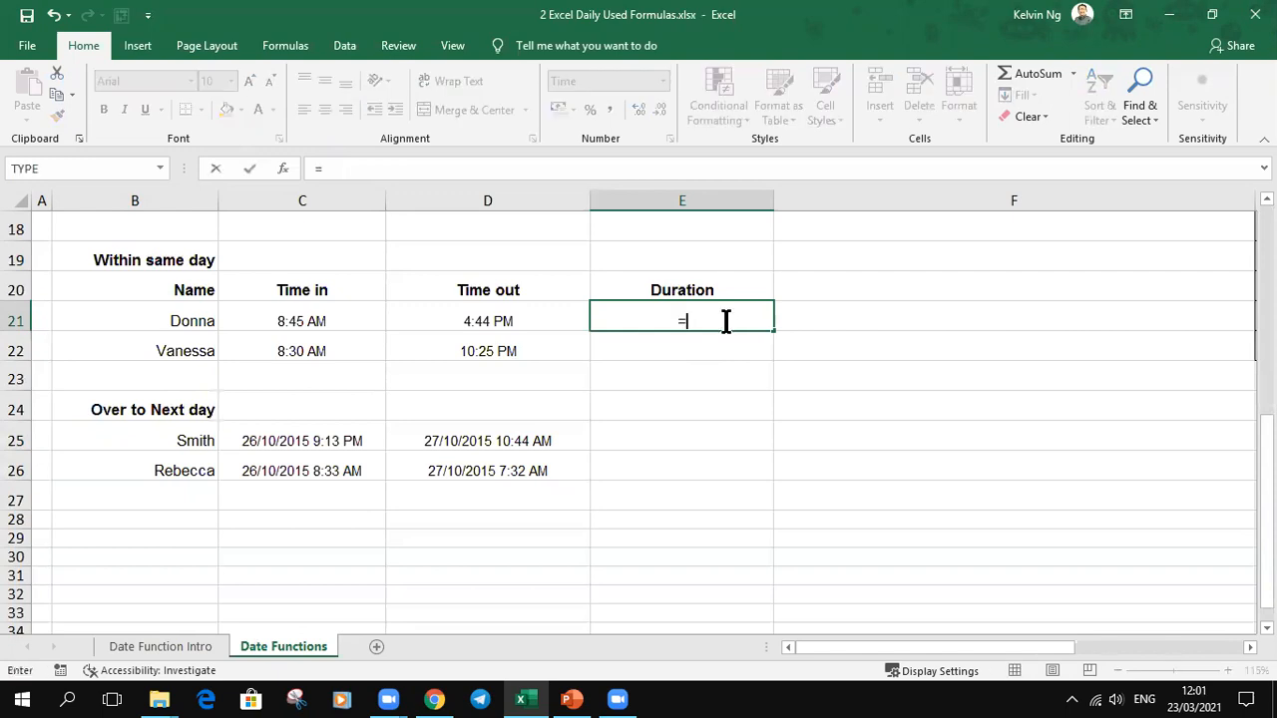
click(476, 322)
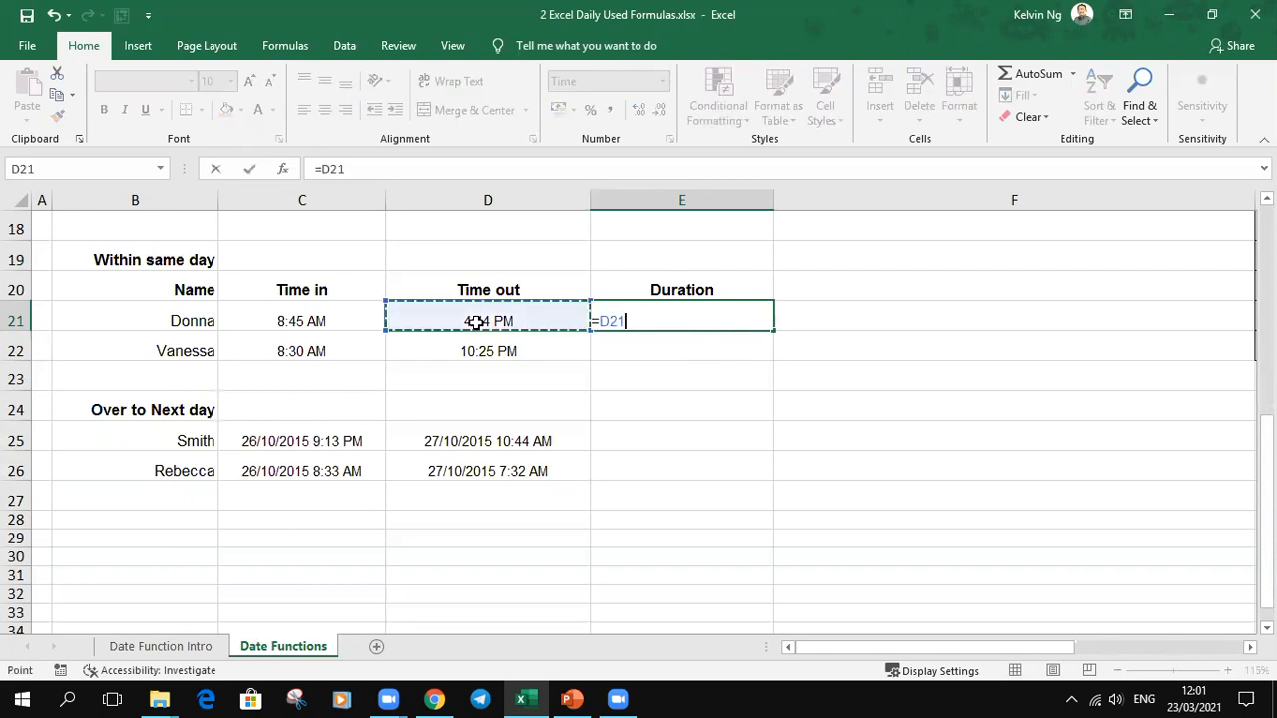
text(-)
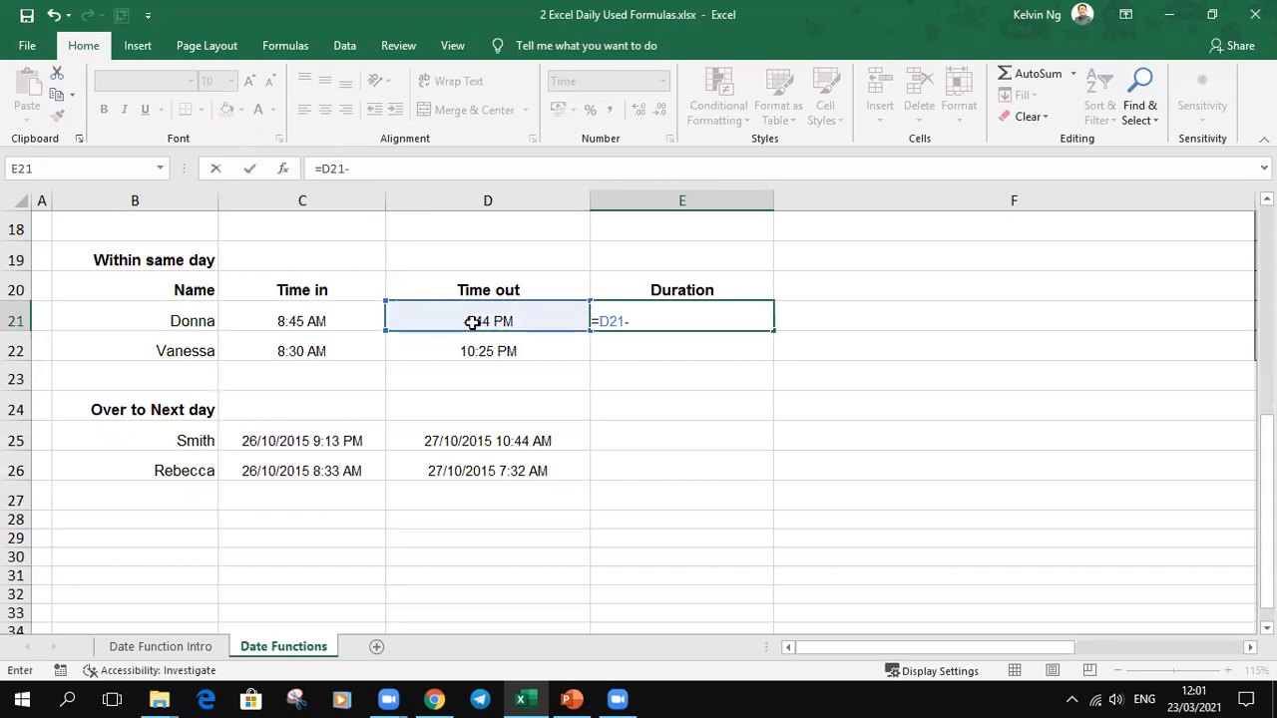
click(284, 321)
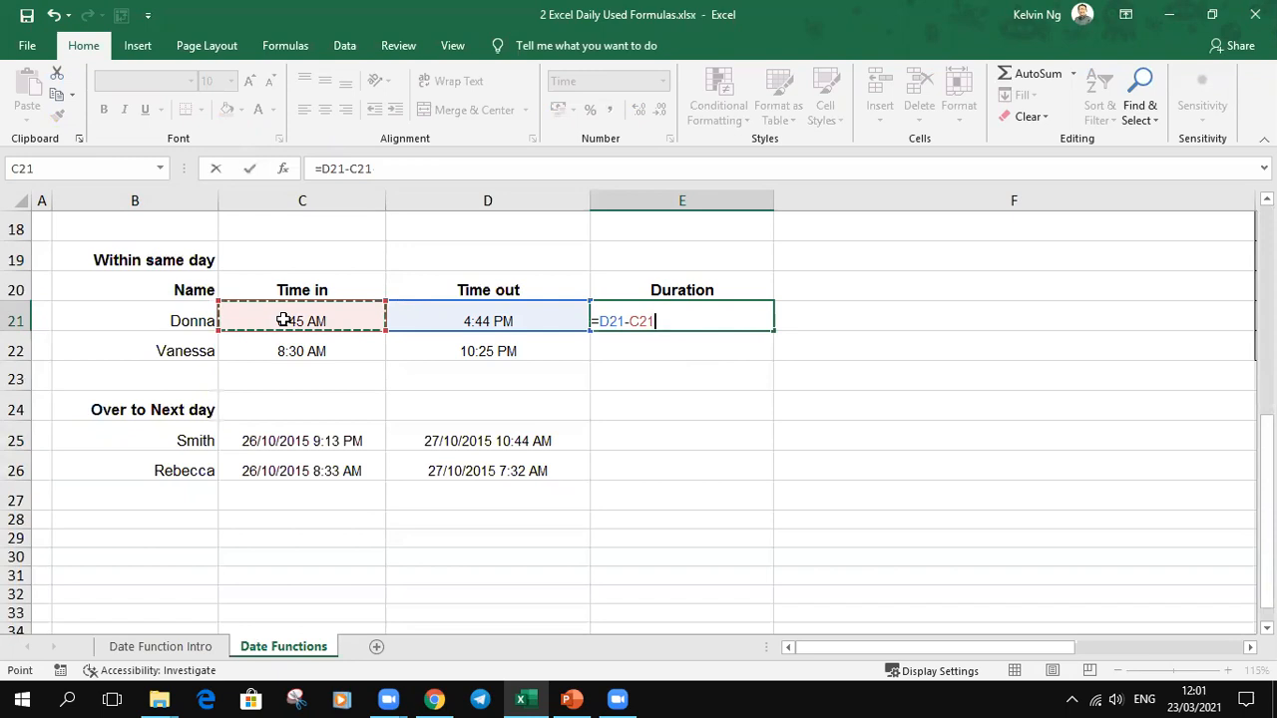
key(Return)
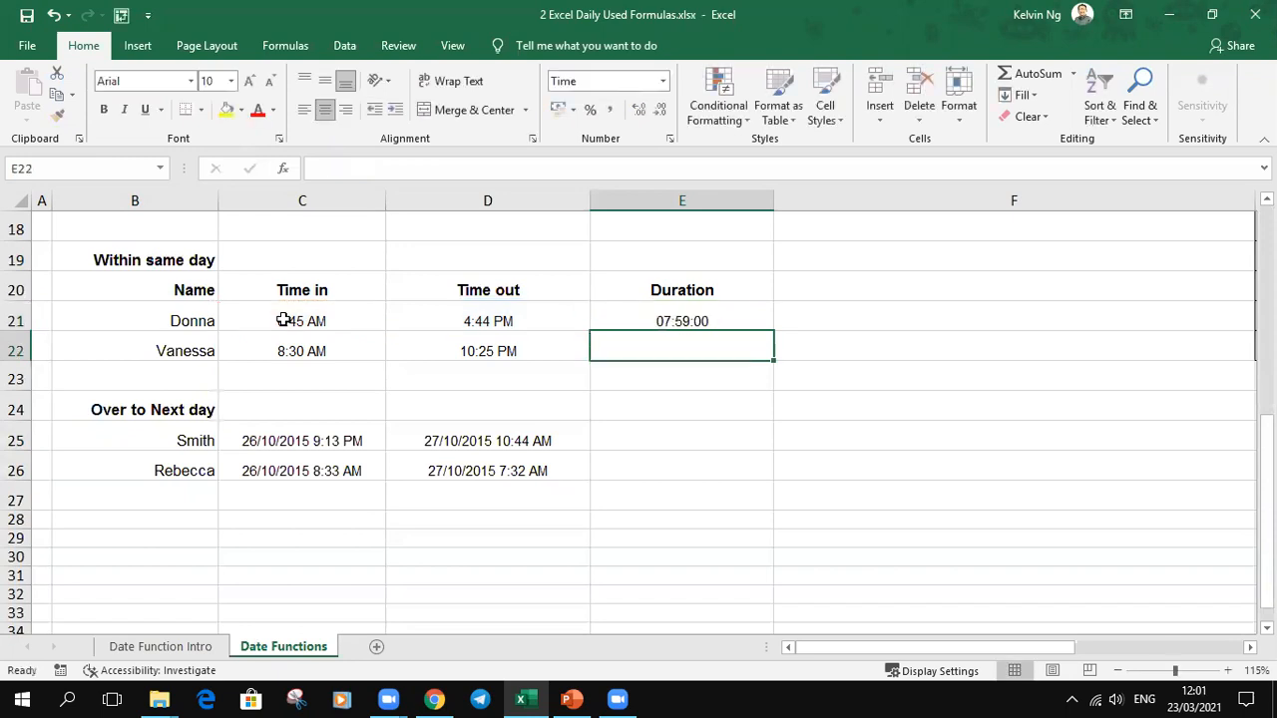
Apply the custom number format h "hrs" m "mins" to the duration in E21, copying the format code before confirming
click(724, 320)
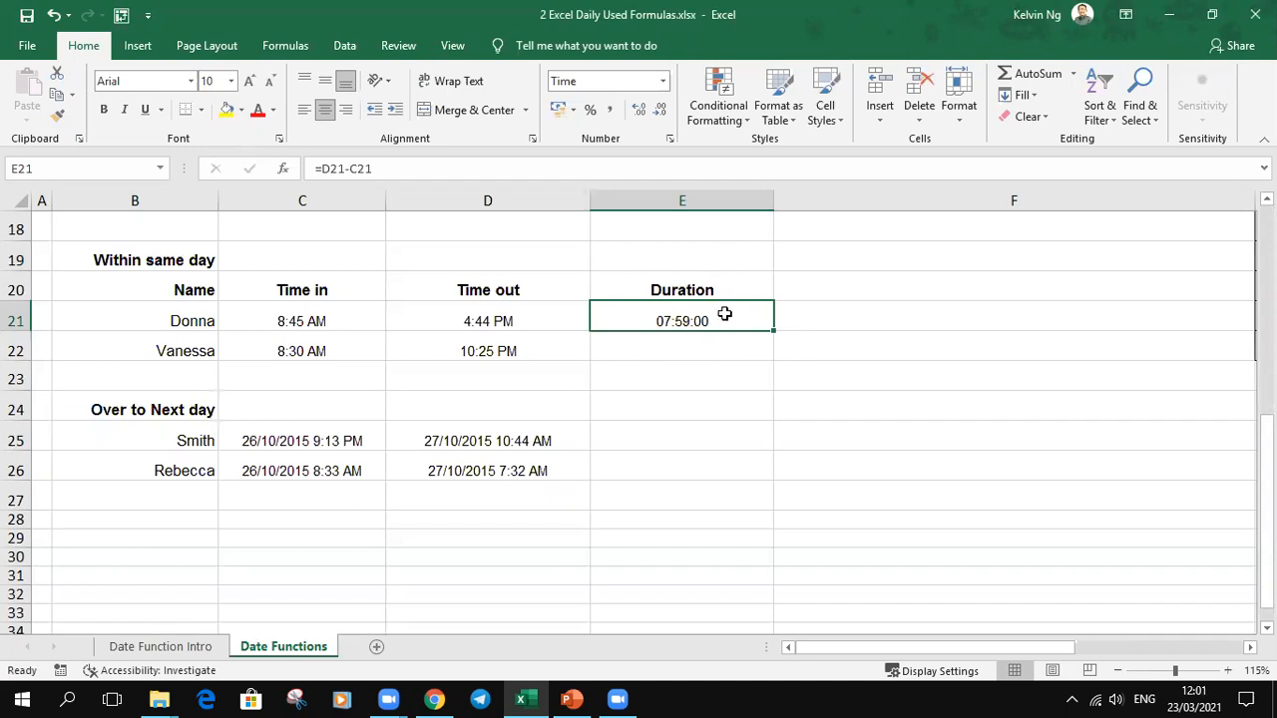
right_click(655, 313)
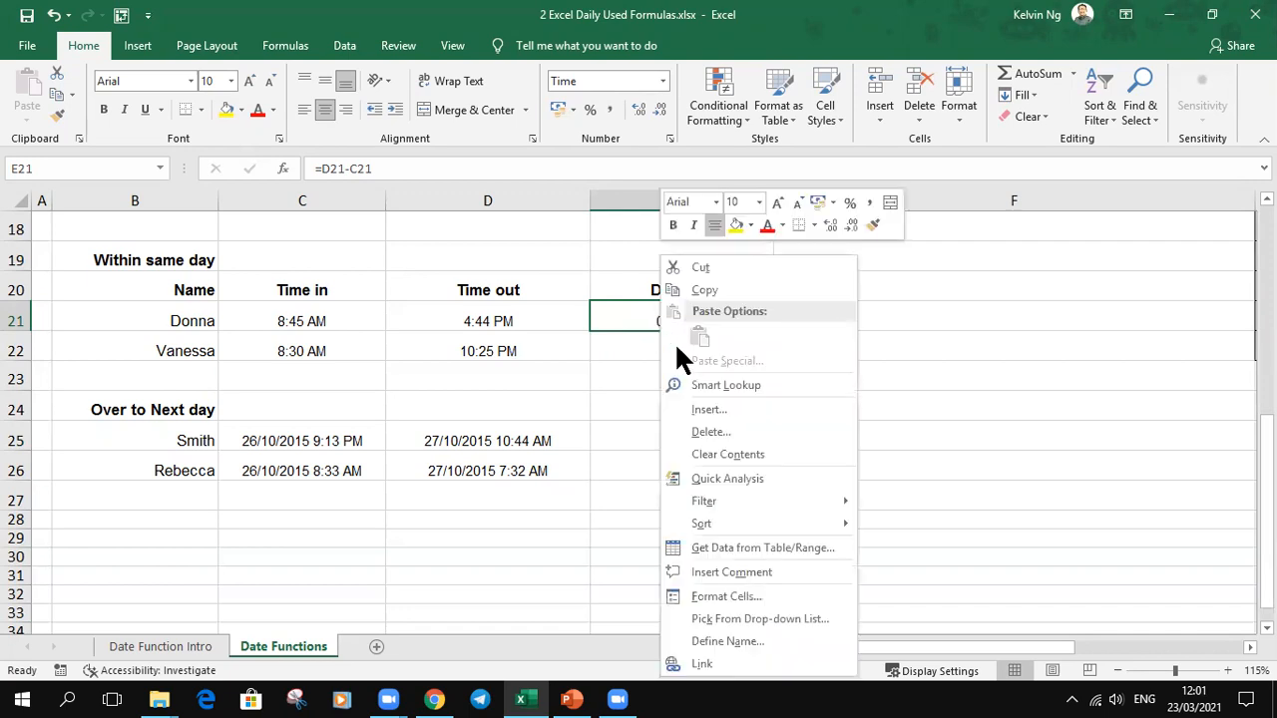
click(770, 597)
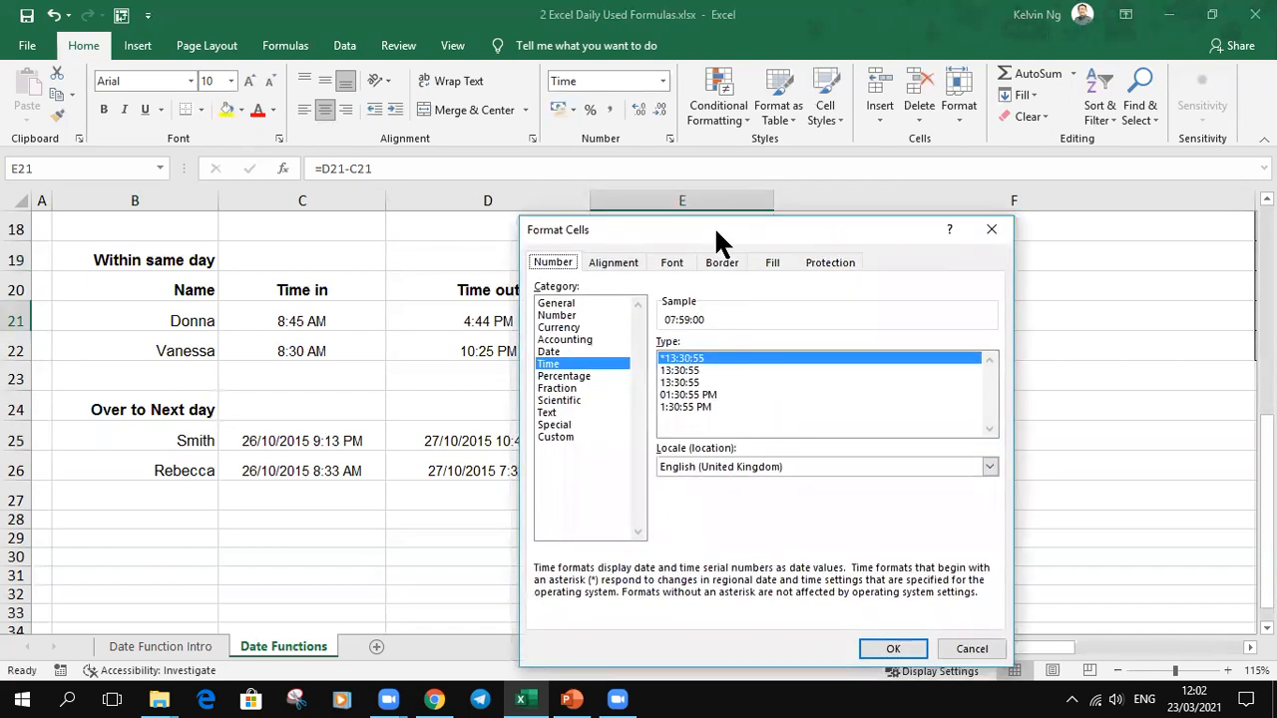
drag(715, 235, 759, 133)
click(605, 329)
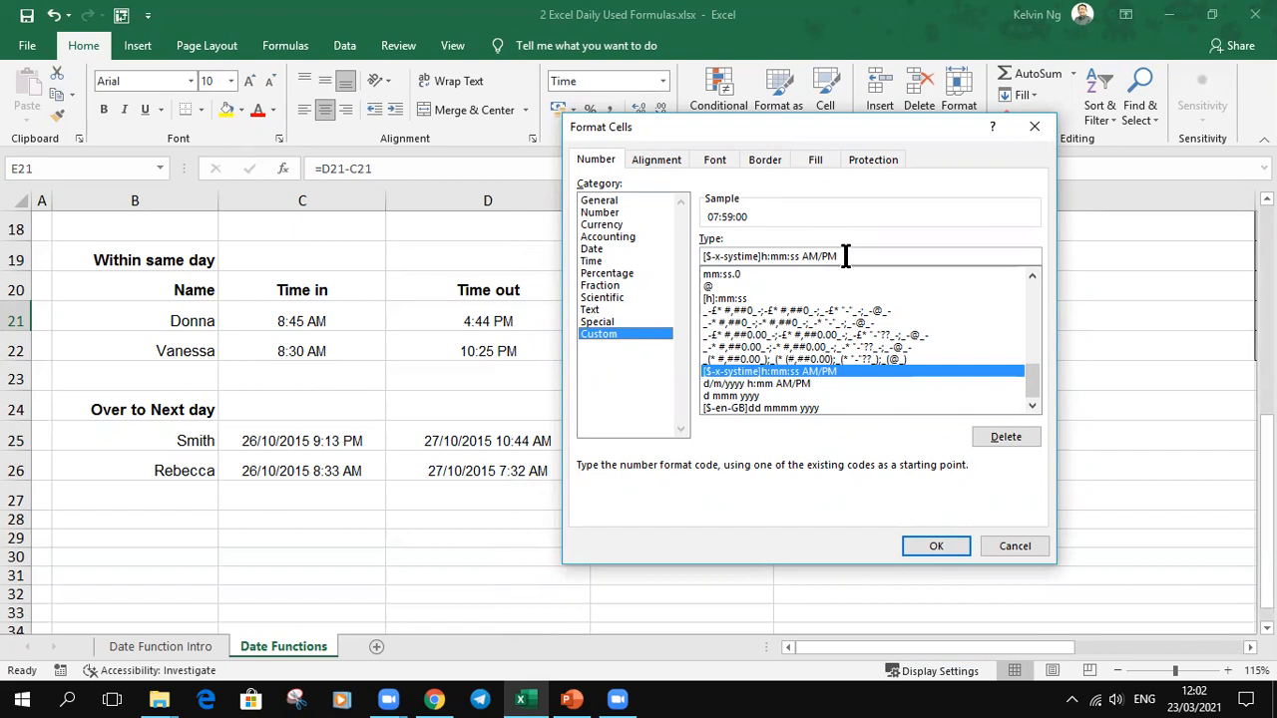
drag(845, 257, 703, 257)
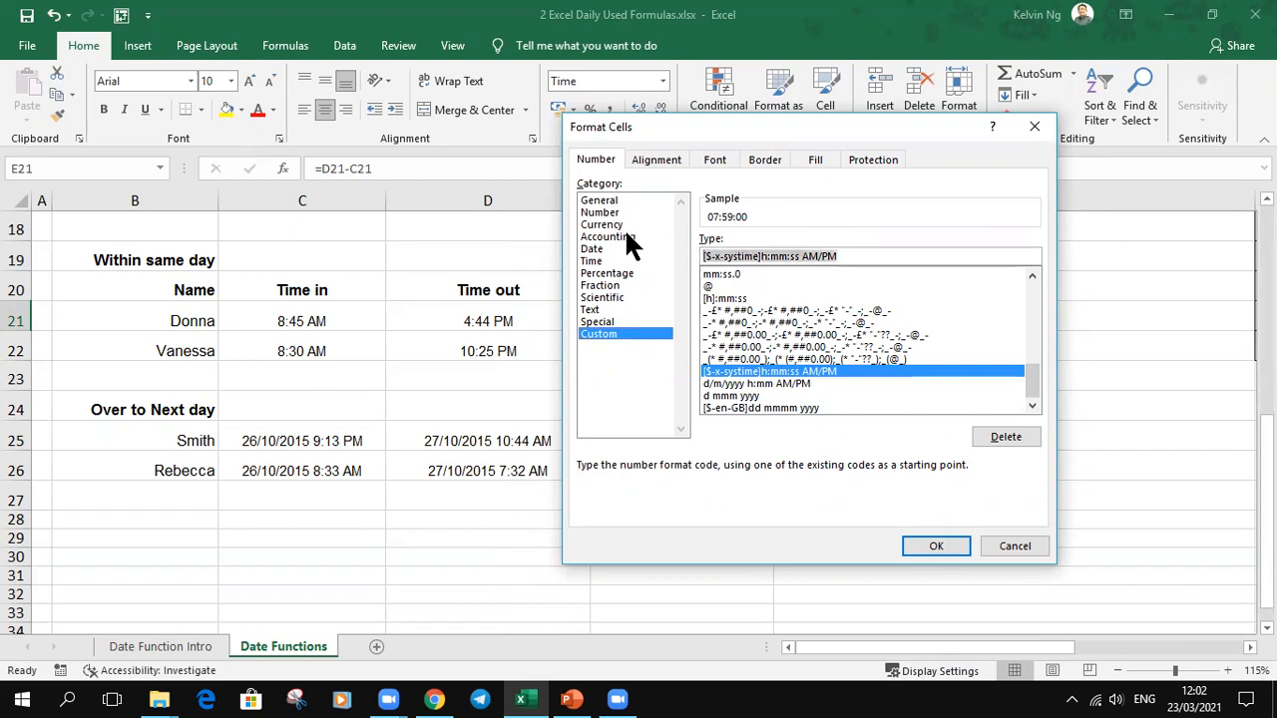
key(BackSpace)
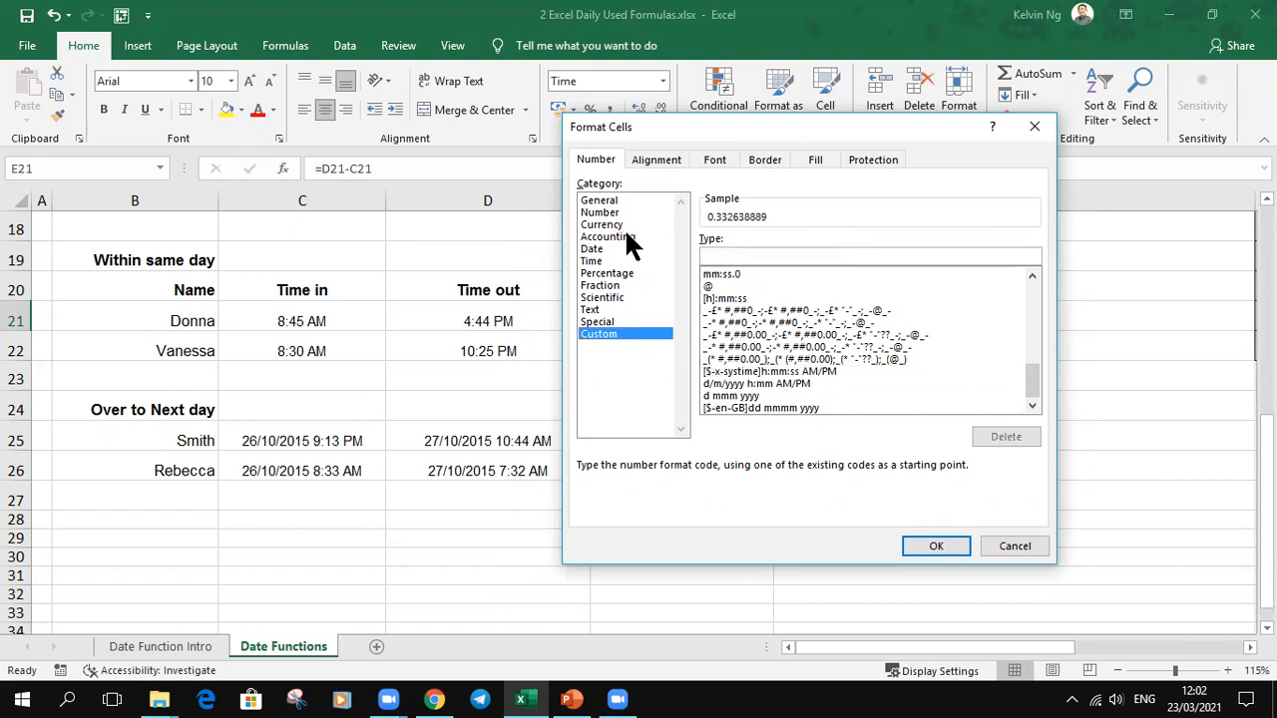
text(h)
text("hrs")
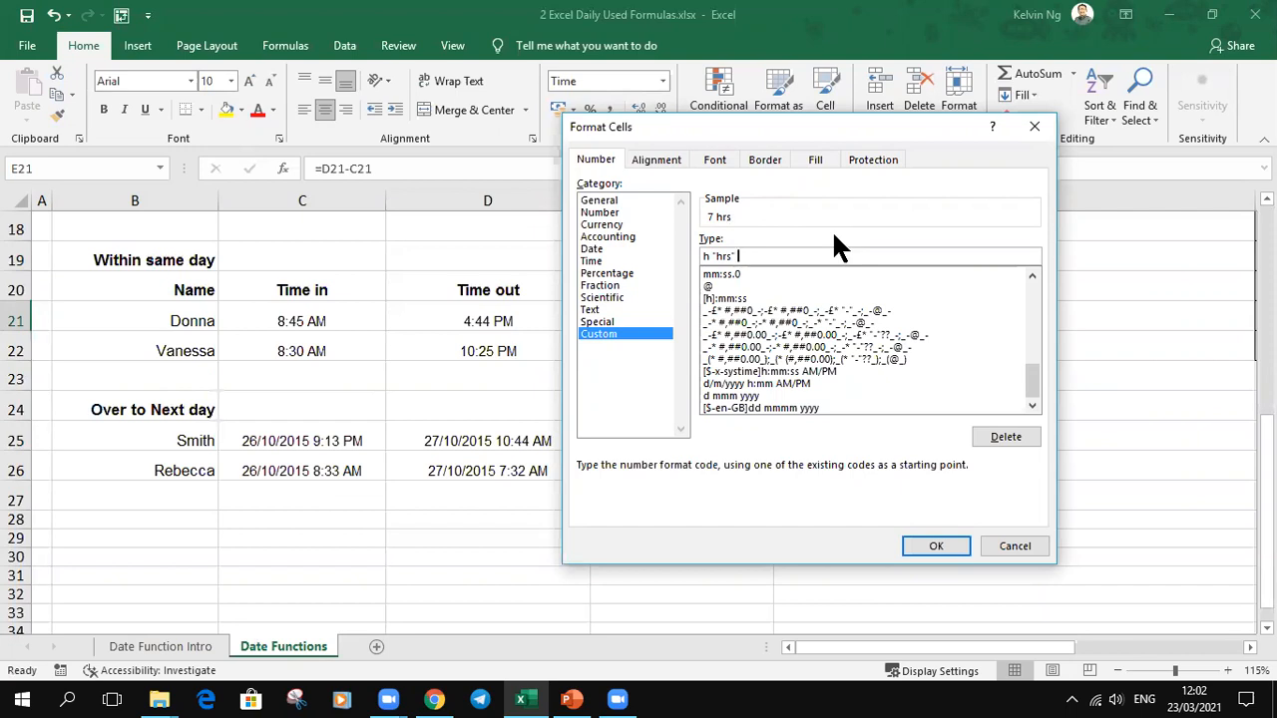
text(m "mins")
drag(791, 253, 604, 248)
key(ctrl+c)
click(948, 548)
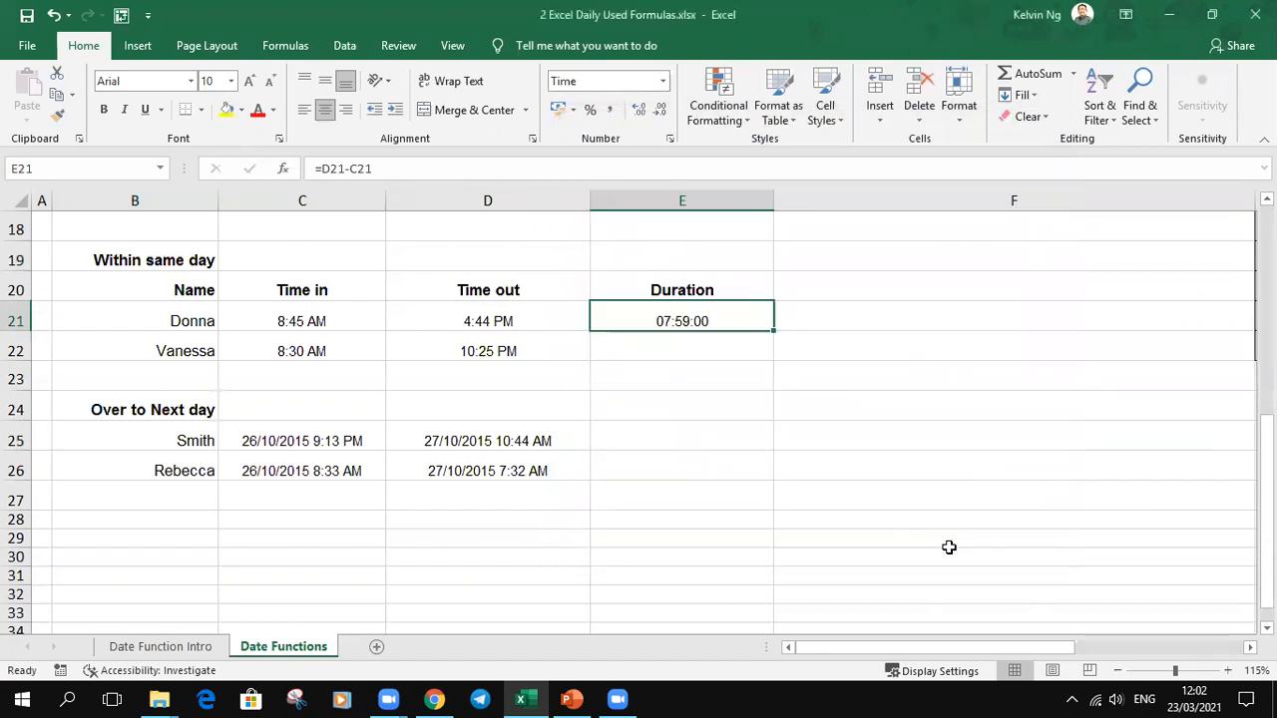
Paste the copied format code h "hrs" m "mins" as text into E19, above the Duration heading
double_click(698, 256)
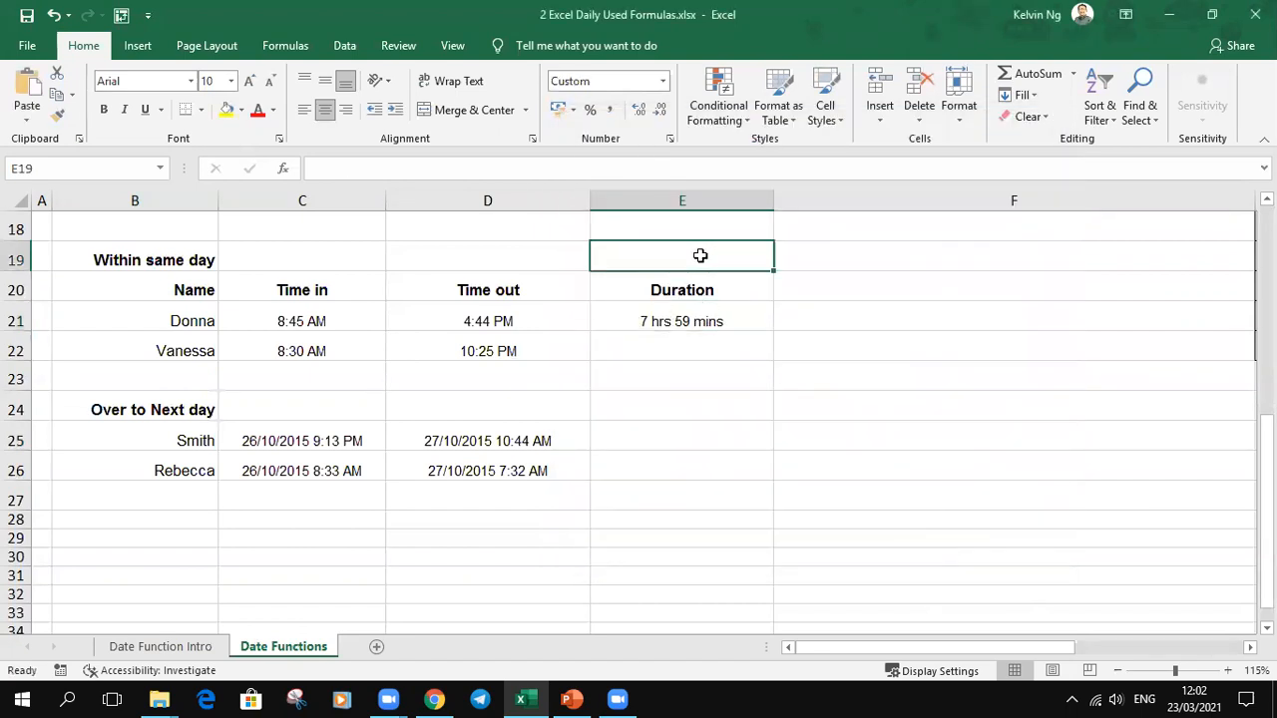
key(ctrl+v)
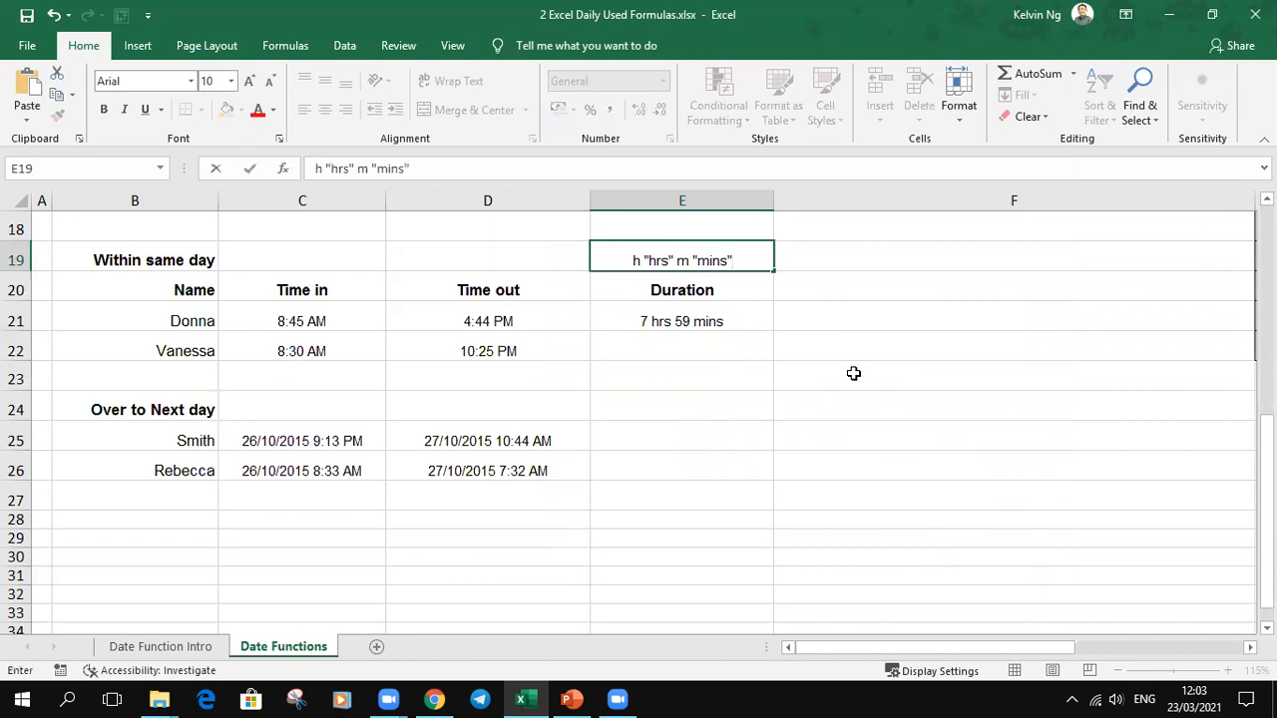
key(Return)
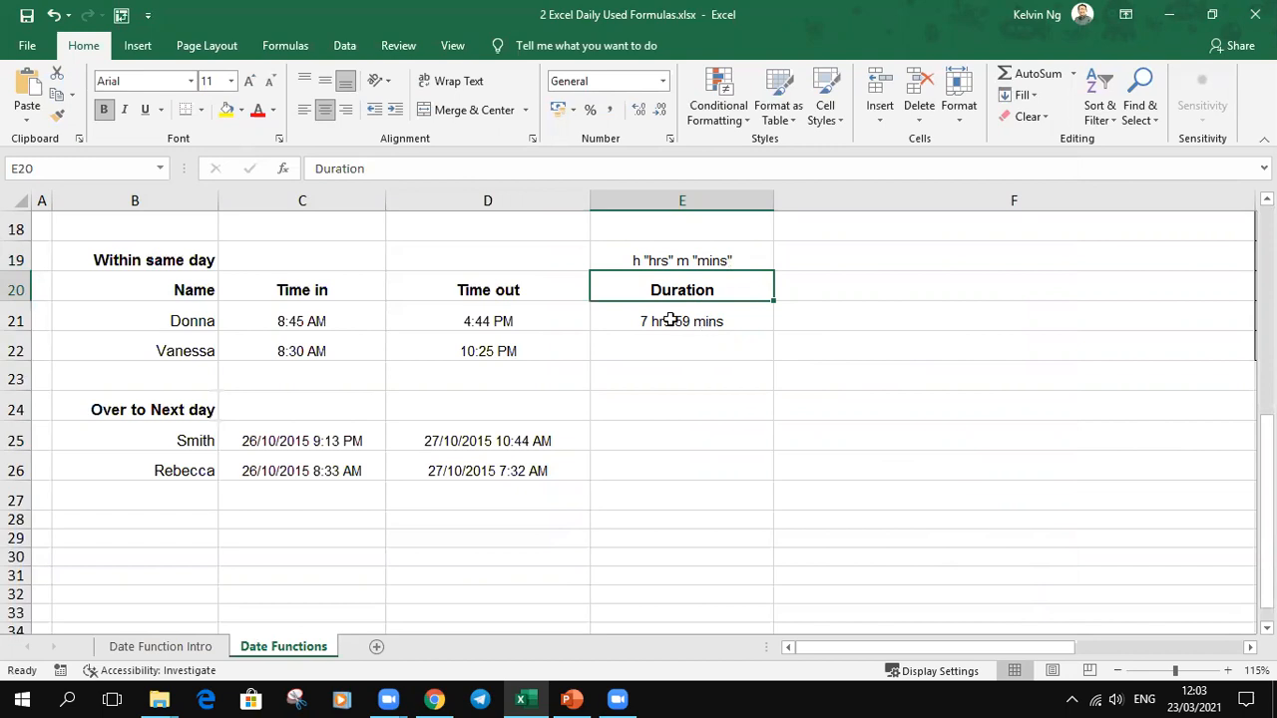
Copy the duration formula and its format from E21 to E22, E25 and E26
click(707, 320)
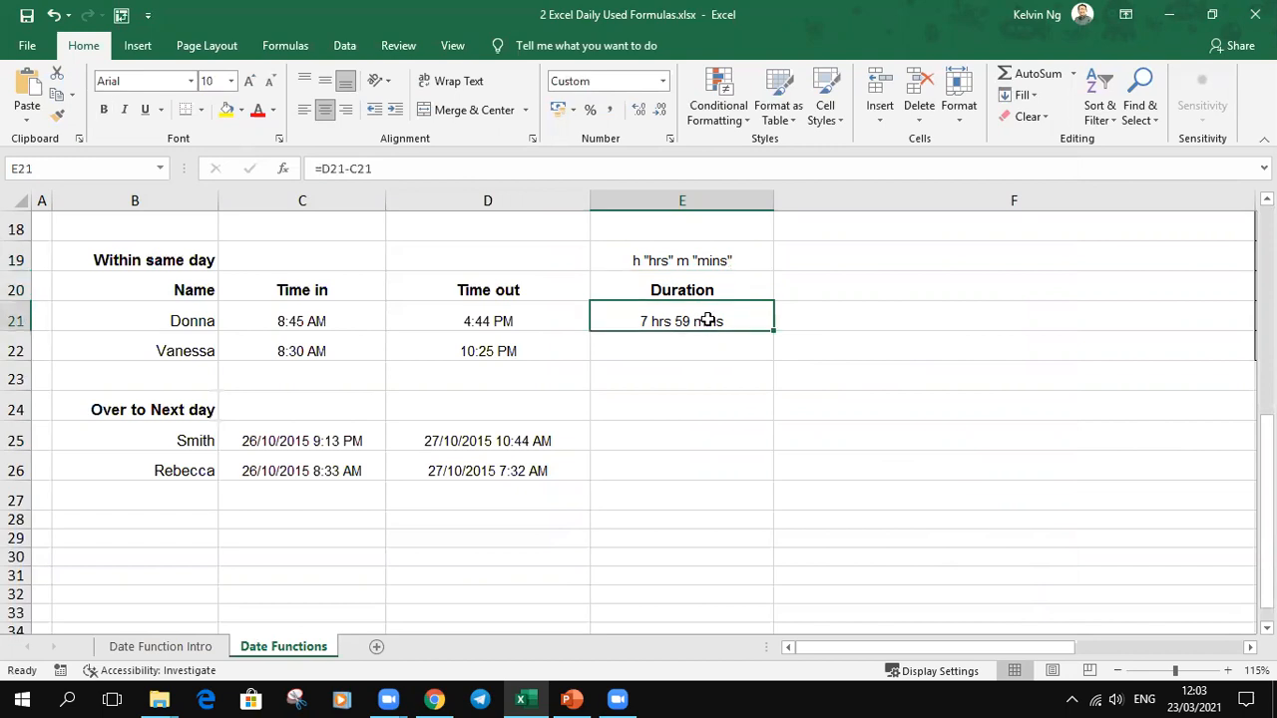
key(ctrl+c)
click(718, 345)
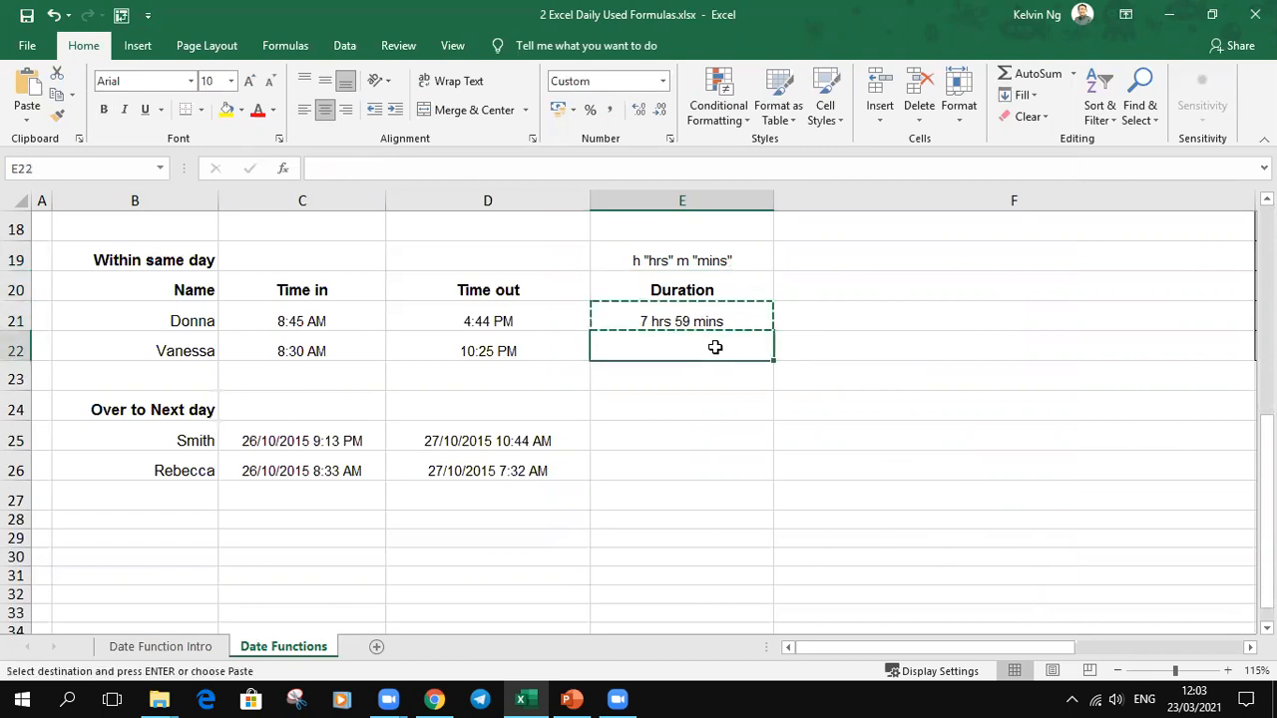
ctrl+click(729, 439)
ctrl+click(729, 473)
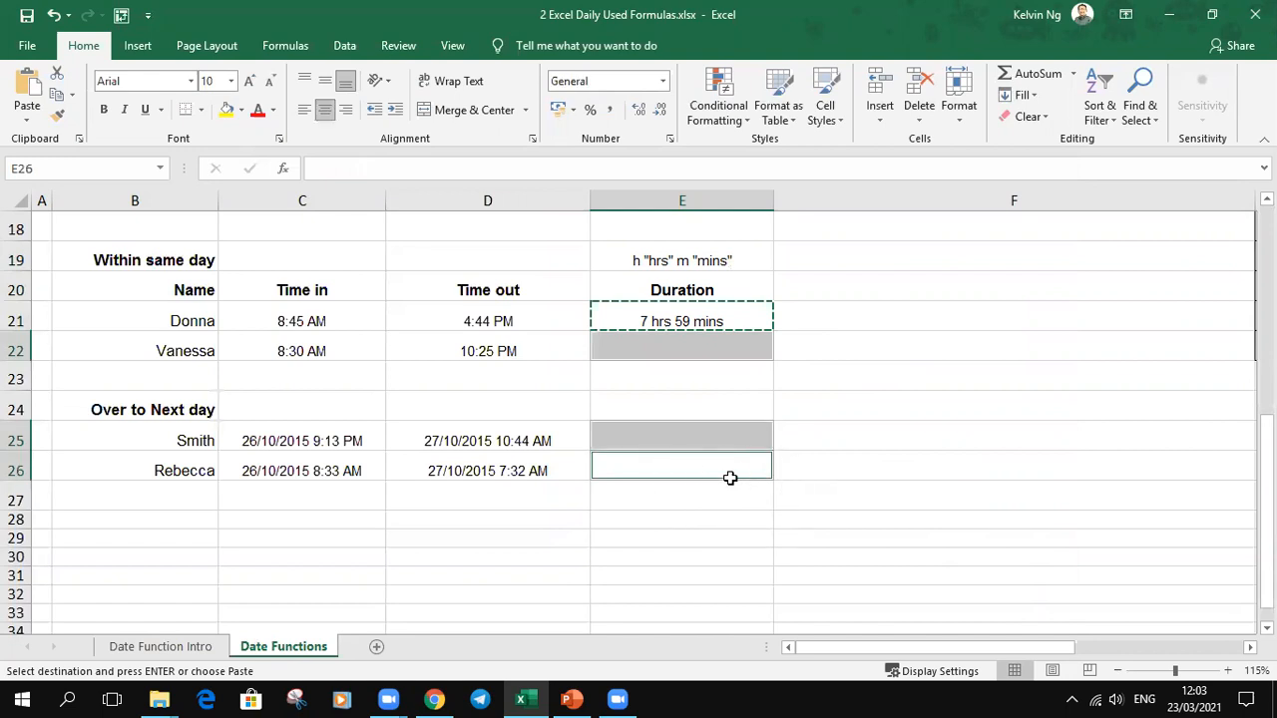
key(Return)
click(880, 421)
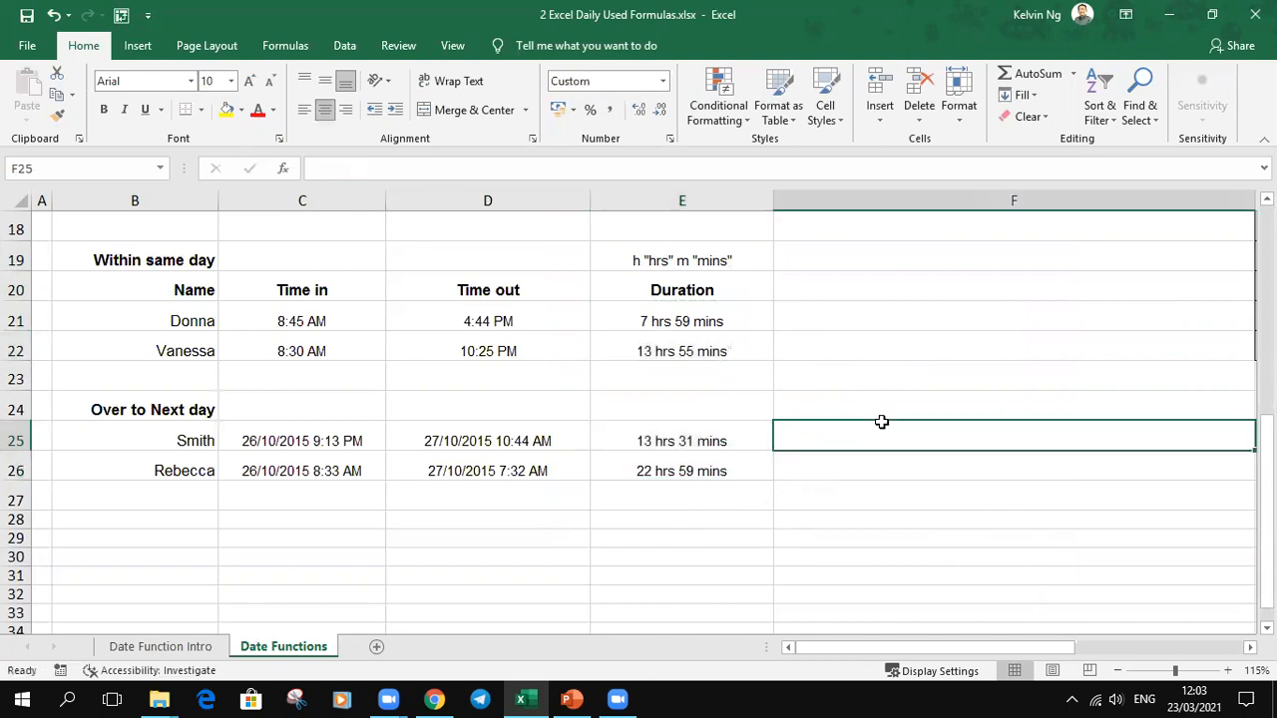
click(703, 556)
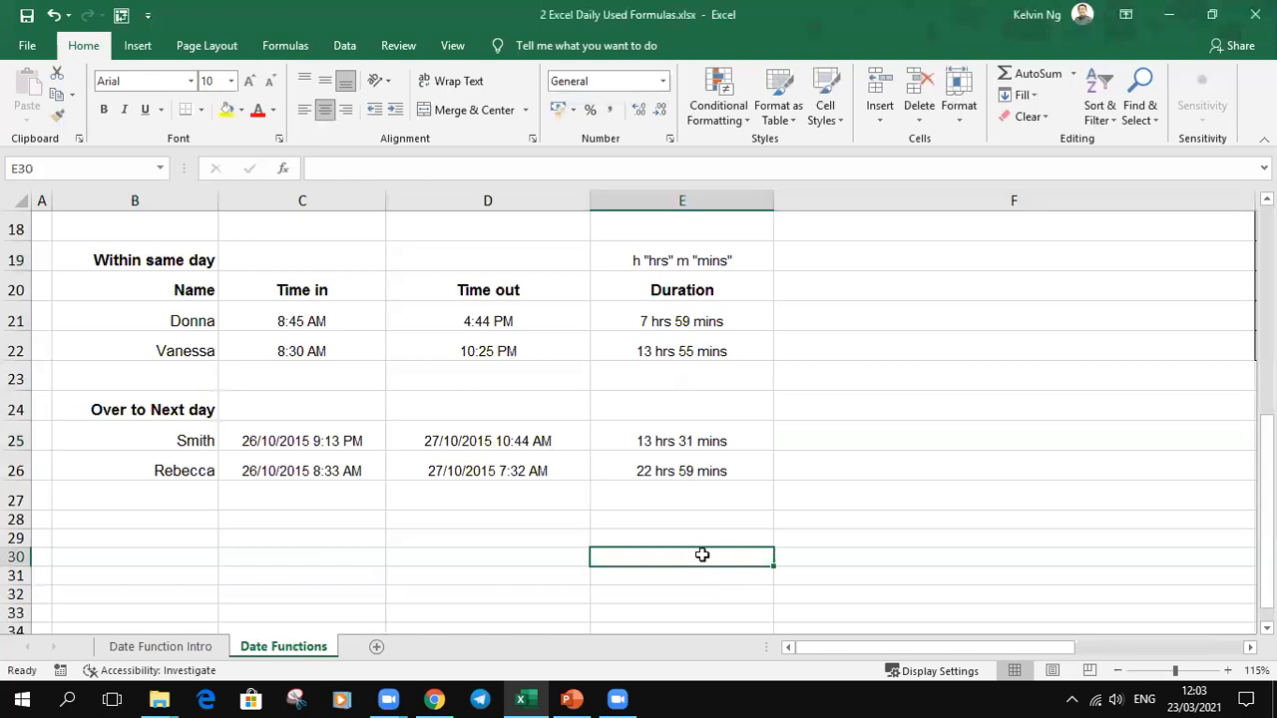